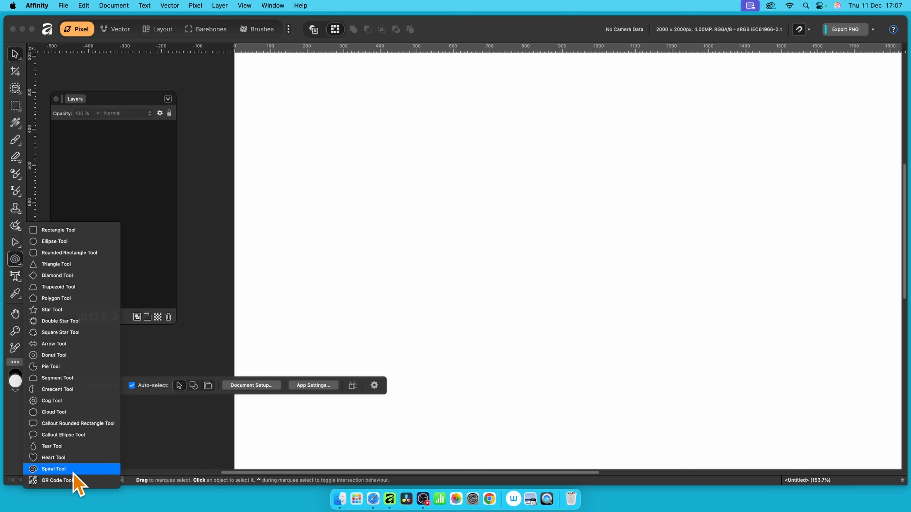
Draw a linear spiral outward near the upper-left area of the canvas and set its turns to 2.
{"action": "left_click", "coordinate": [73, 473]}
{"action": "left_click_drag", "start_coordinate": [448, 226], "coordinate": [537, 300]}
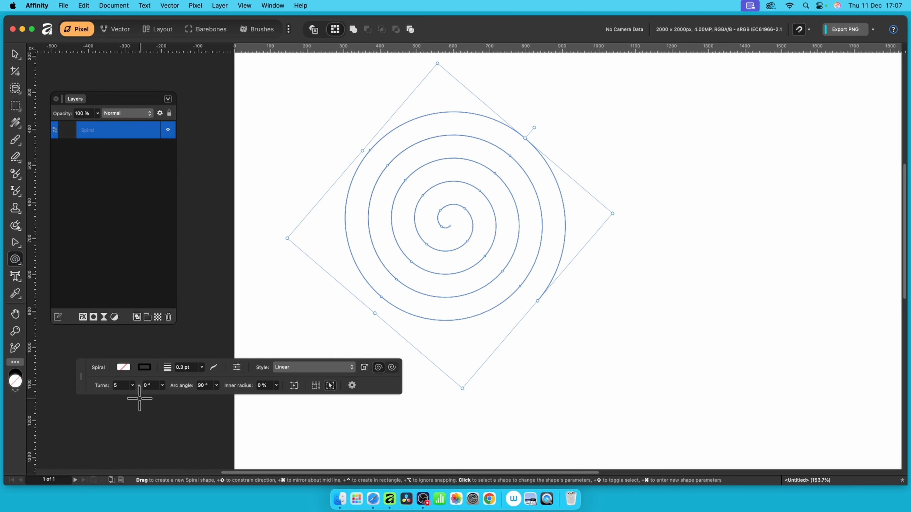
{"action": "left_click", "coordinate": [118, 383]}
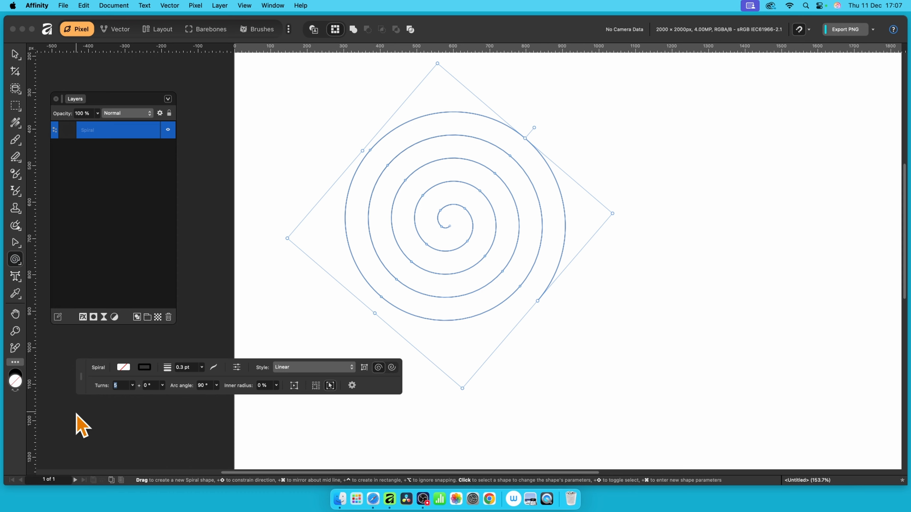
{"action": "type", "text": "2"}
{"action": "key", "text": "Tab"}
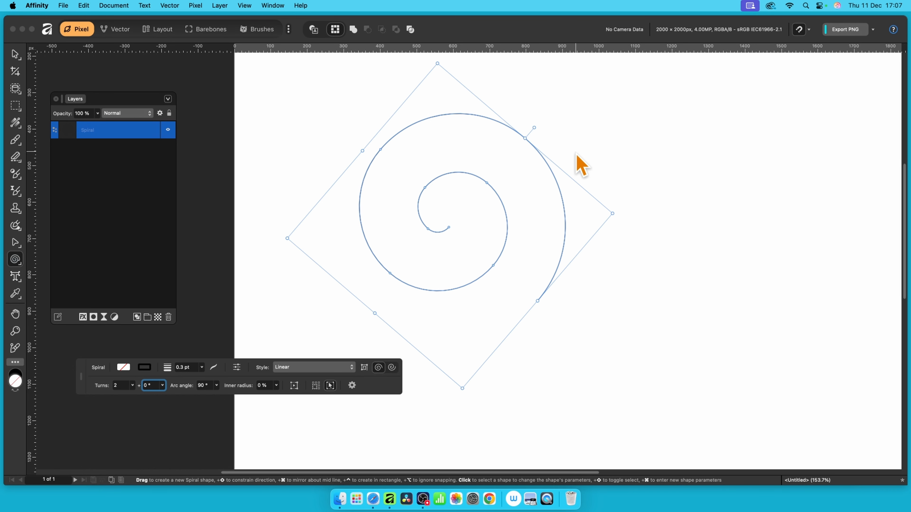
Rotate the spiral until its bounding box sits upright and convert it to curves.
{"action": "left_click", "coordinate": [15, 55]}
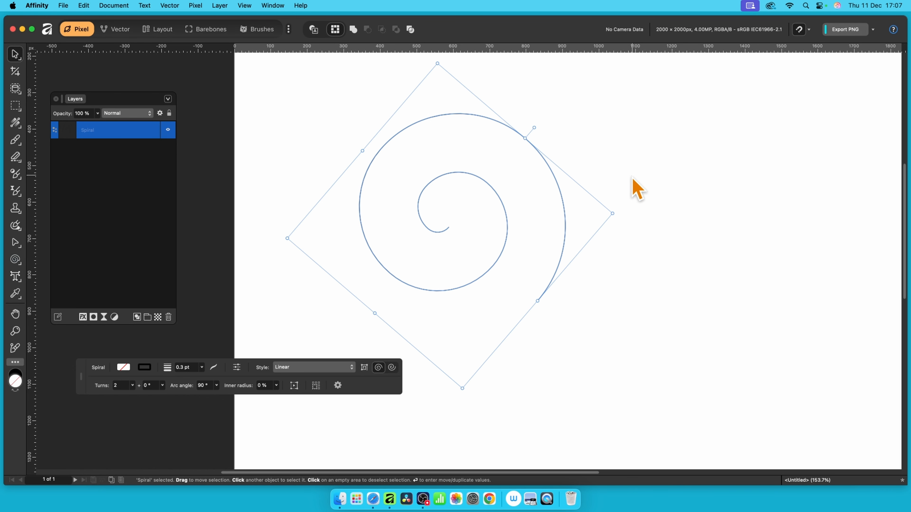
{"action": "left_click_drag", "start_coordinate": [534, 127], "coordinate": [447, 111]}
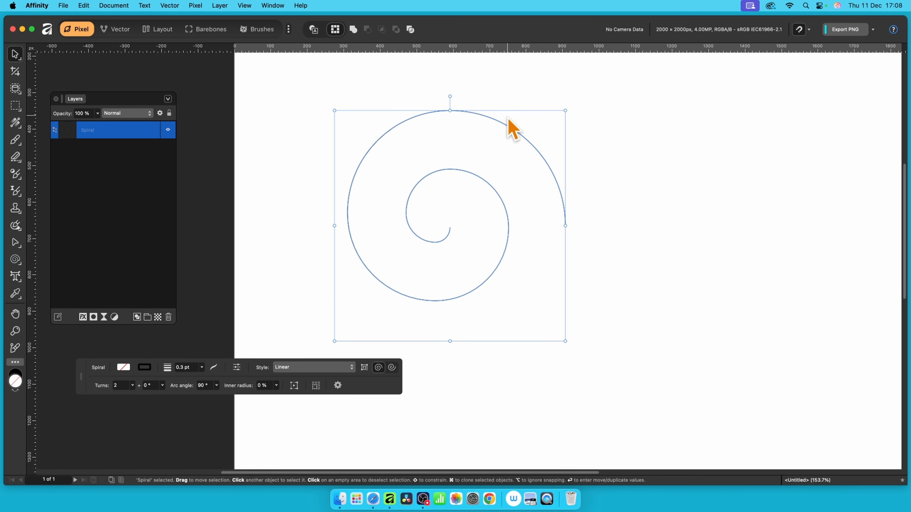
{"action": "right_click", "coordinate": [512, 130]}
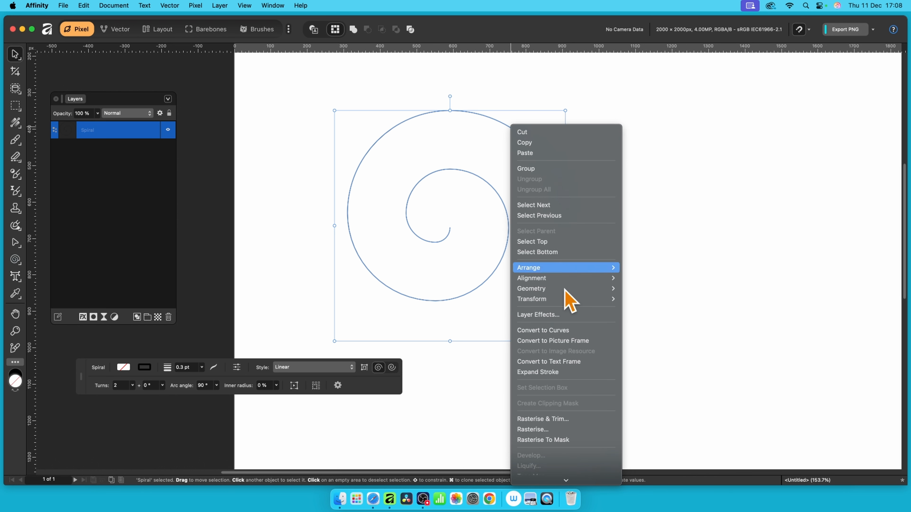
{"action": "left_click", "coordinate": [560, 333]}
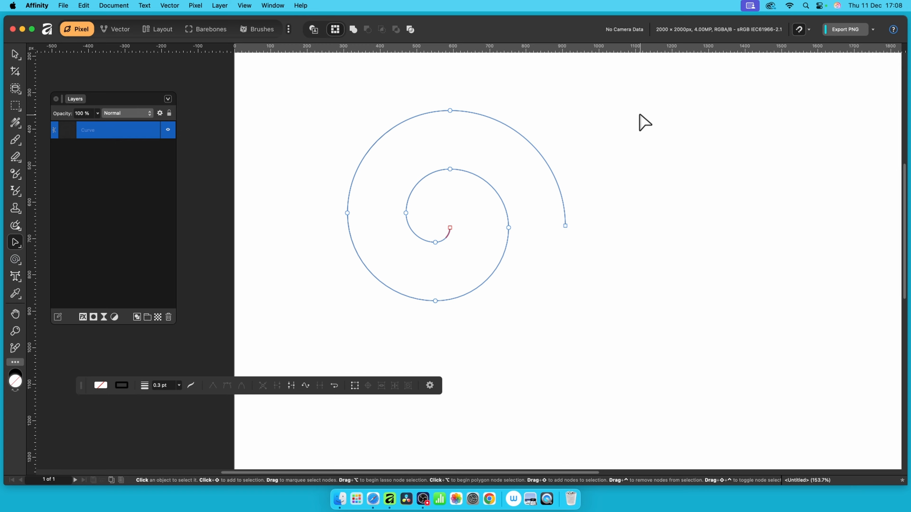
Shift the spiral curve slightly up and left, and place a duplicate beside its right edge so they touch.
{"action": "key", "text": "v"}
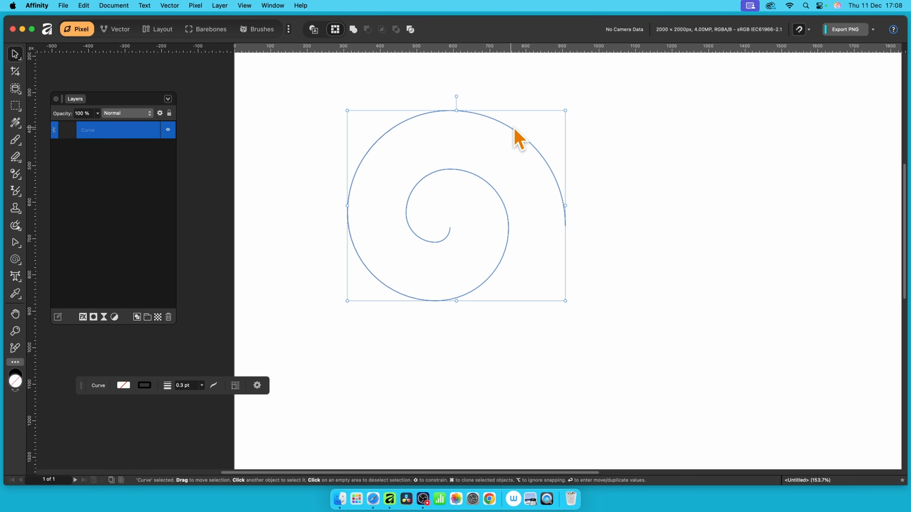
{"action": "mouse_move", "coordinate": [513, 130]}
{"action": "left_mouse_down"}
{"action": "mouse_move", "coordinate": [488, 131]}
{"action": "mouse_move", "coordinate": [501, 125]}
{"action": "left_mouse_up"}
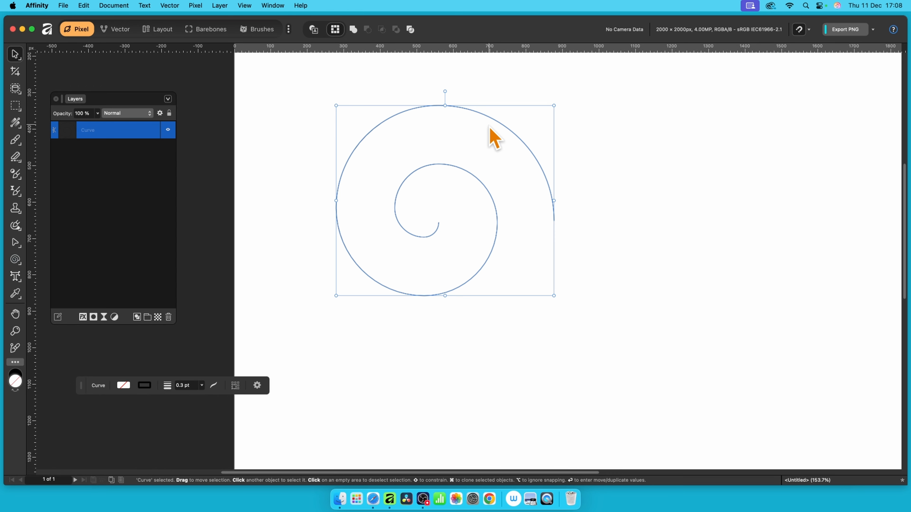
{"action": "mouse_move", "coordinate": [500, 128]}
{"action": "left_mouse_down"}
{"action": "mouse_move", "coordinate": [740, 134]}
{"action": "mouse_move", "coordinate": [708, 134]}
{"action": "mouse_move", "coordinate": [718, 139]}
{"action": "left_mouse_up"}
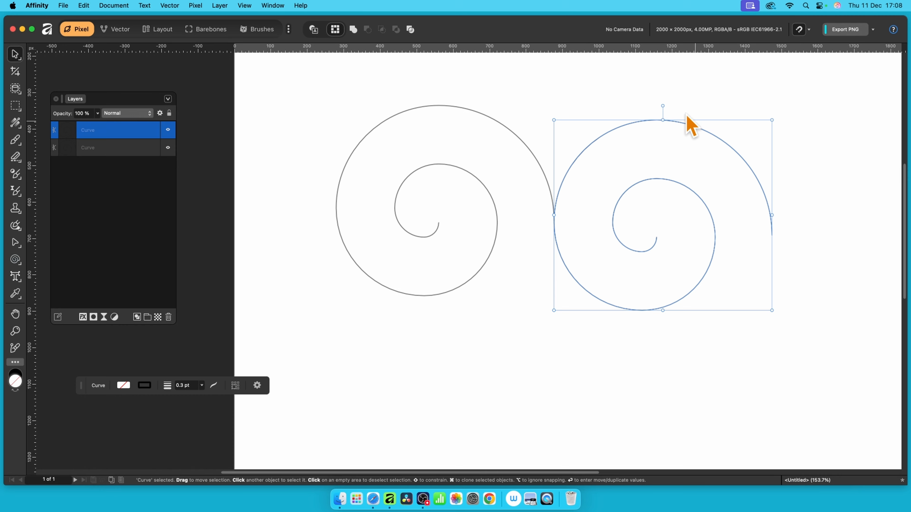
Review the snapping options for page and object snapping.
{"action": "left_click", "coordinate": [242, 5]}
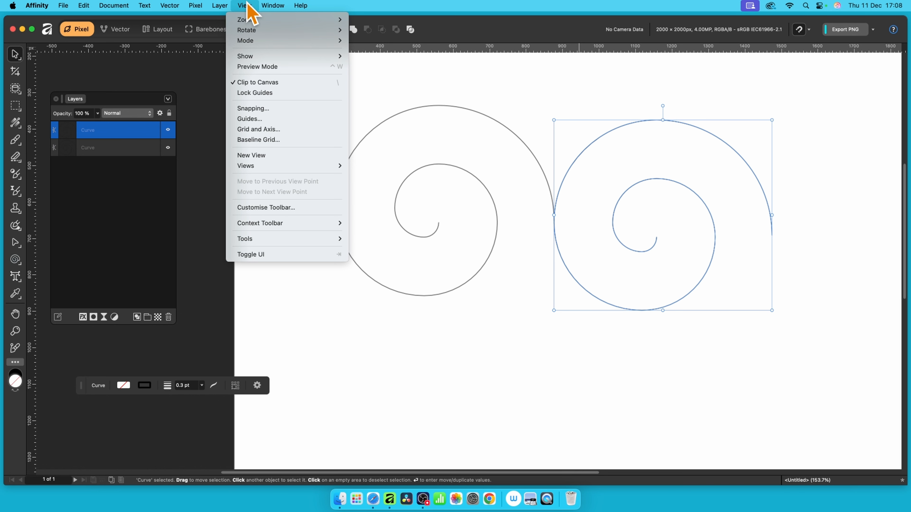
{"action": "left_click", "coordinate": [281, 108]}
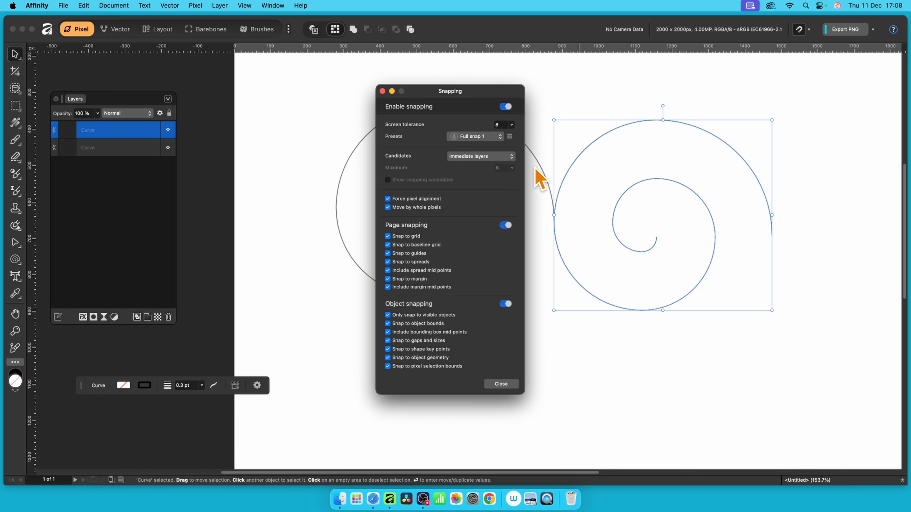
{"action": "left_click", "coordinate": [506, 386]}
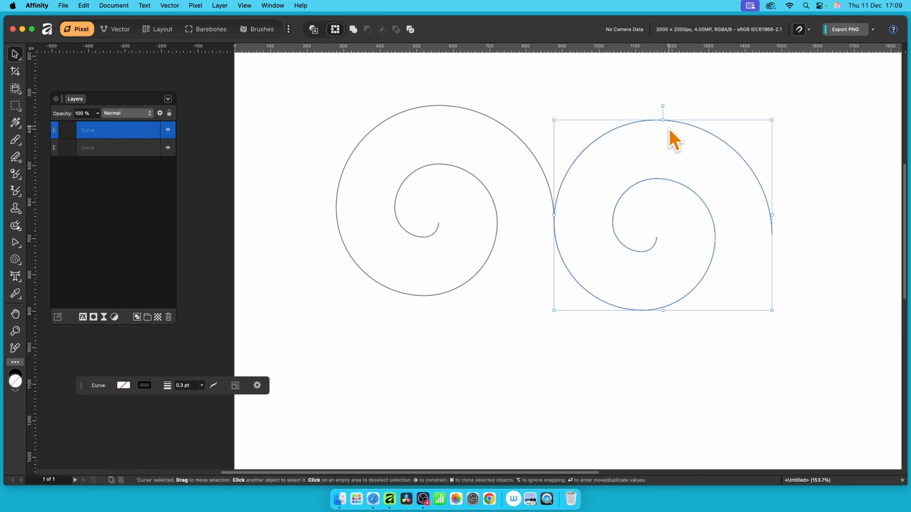
Flip the right spiral copy horizontally and vertically, and lower it until its outer end meets the left spiral's outer end.
{"action": "right_click", "coordinate": [690, 123]}
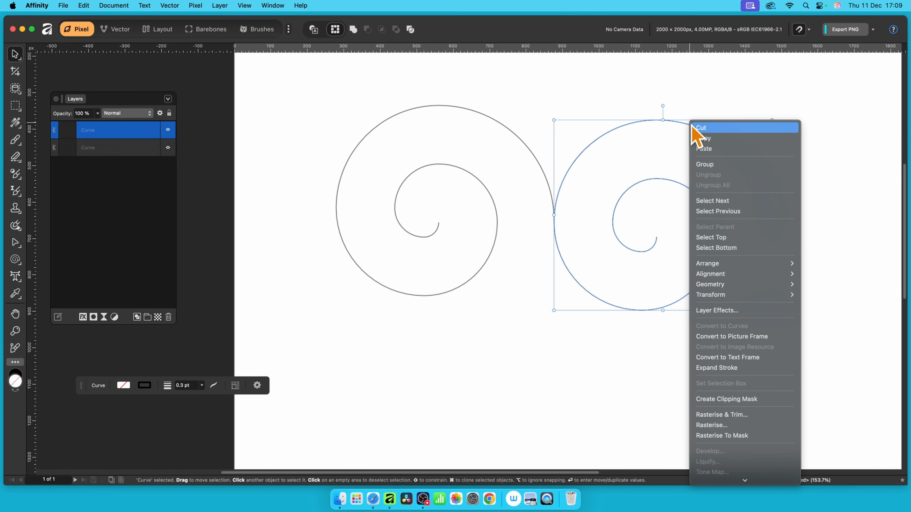
{"action": "mouse_move", "coordinate": [713, 295]}
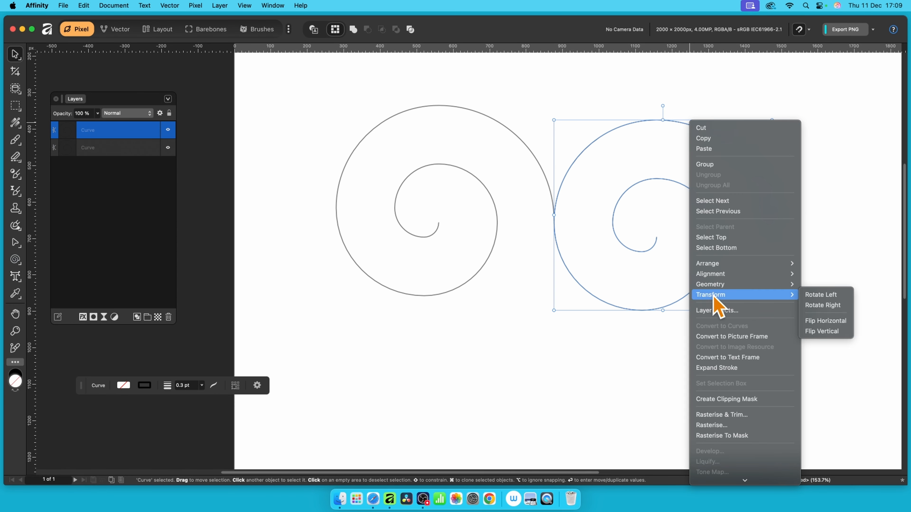
{"action": "left_click", "coordinate": [826, 321]}
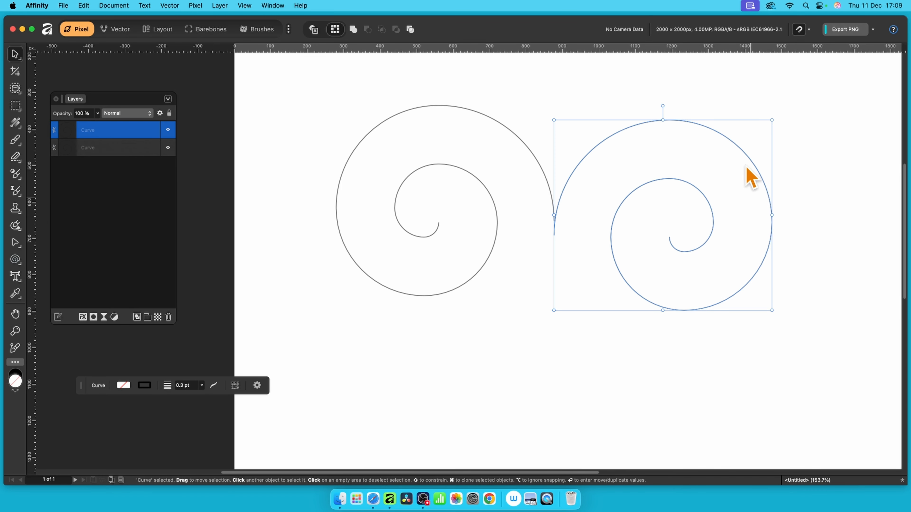
{"action": "right_click", "coordinate": [734, 144]}
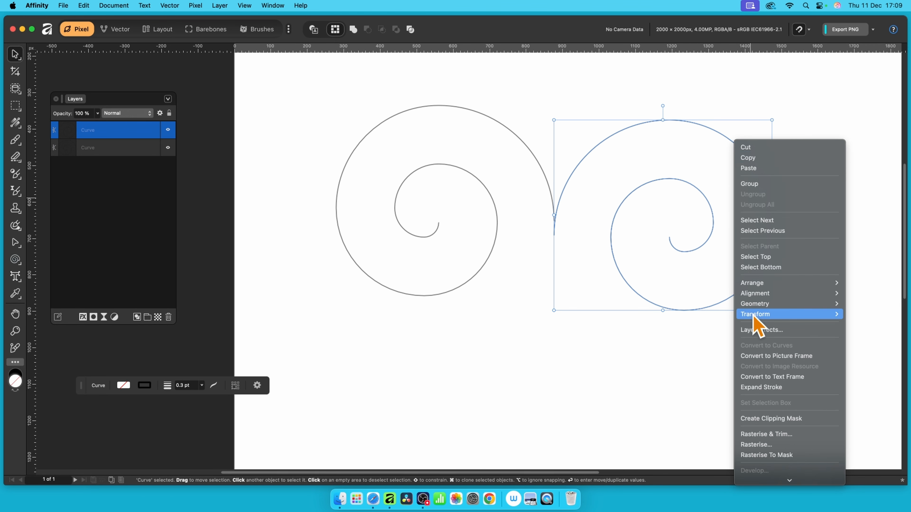
{"action": "mouse_move", "coordinate": [786, 318]}
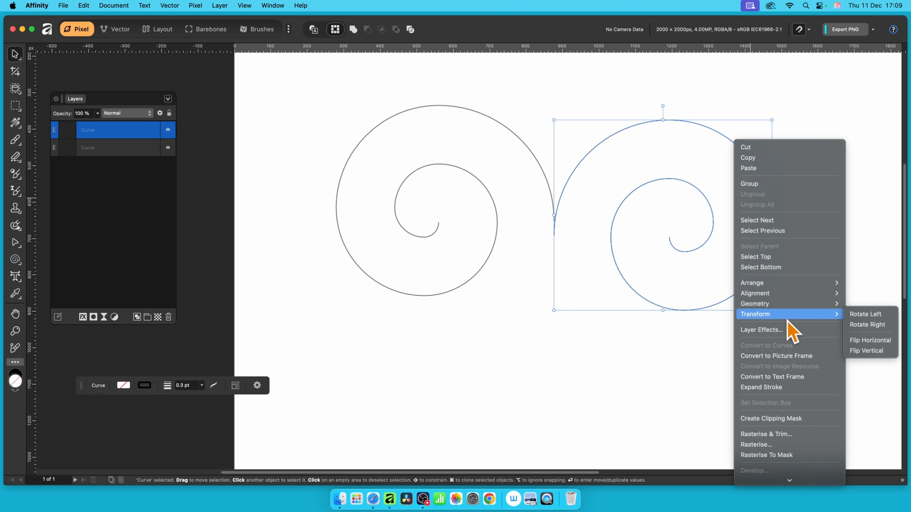
{"action": "left_click", "coordinate": [864, 351]}
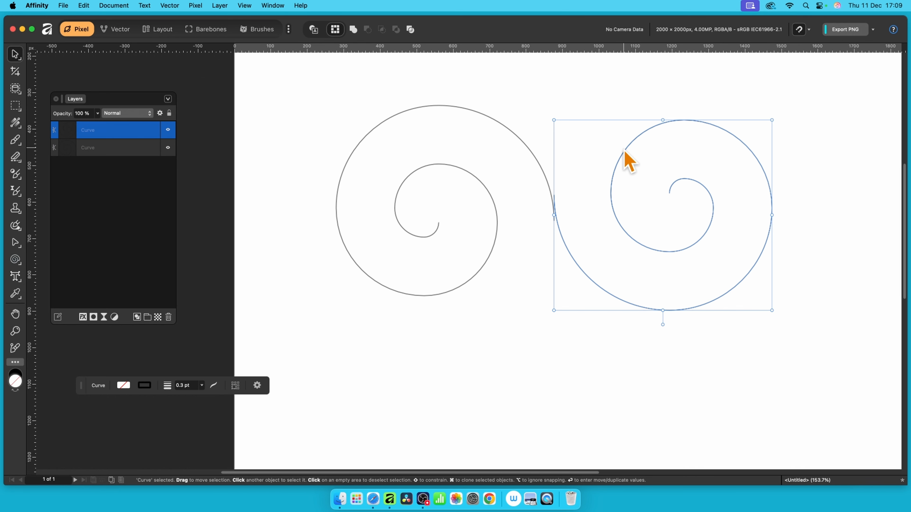
{"action": "left_click_drag", "start_coordinate": [623, 150], "coordinate": [625, 175]}
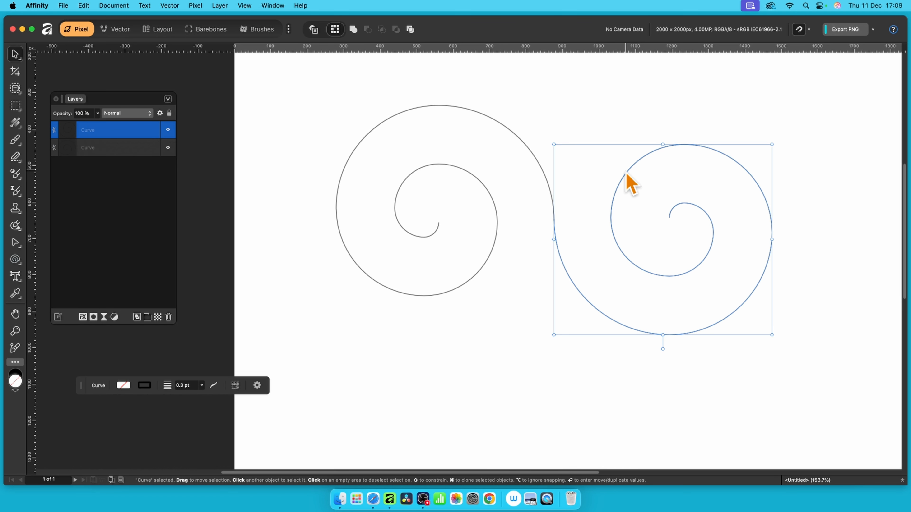
Examine up close how the outer end nodes of the two spiral curves line up where they meet.
{"action": "left_click", "coordinate": [15, 332]}
{"action": "left_click_drag", "start_coordinate": [536, 201], "coordinate": [754, 336]}
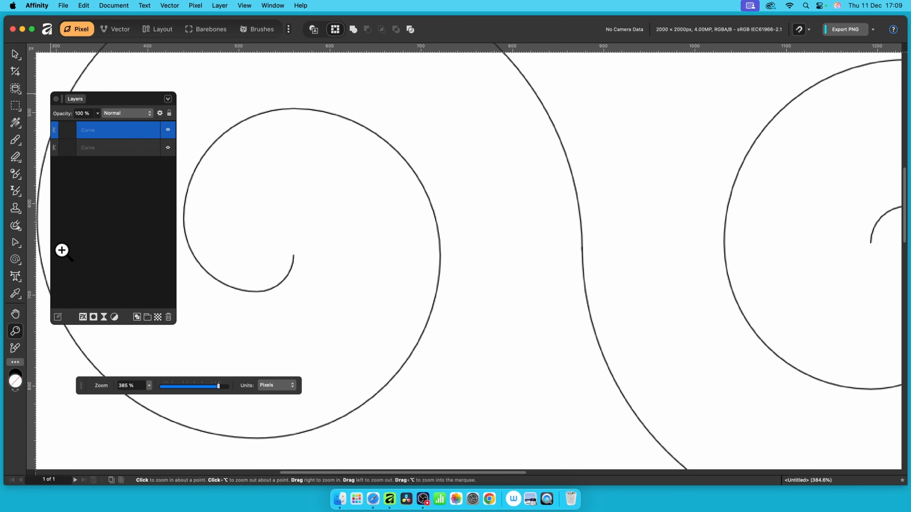
{"action": "left_click", "coordinate": [15, 242]}
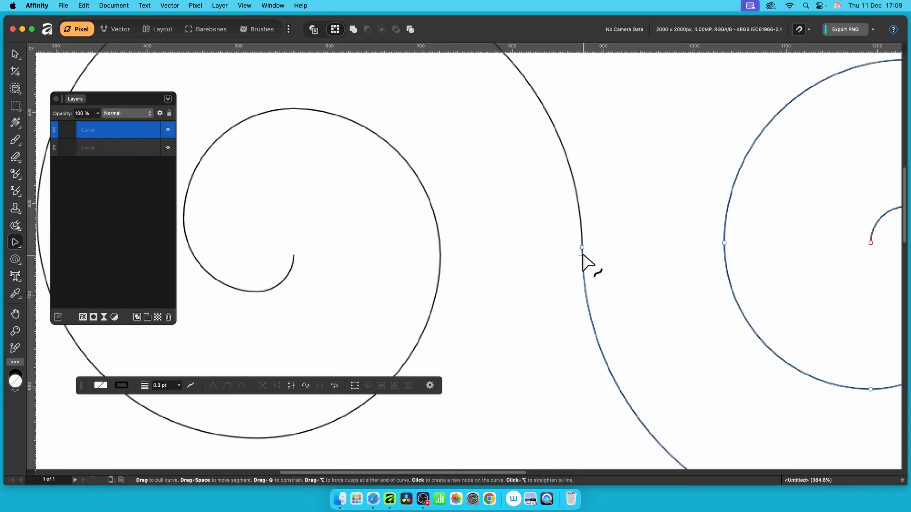
{"action": "left_click", "coordinate": [582, 224]}
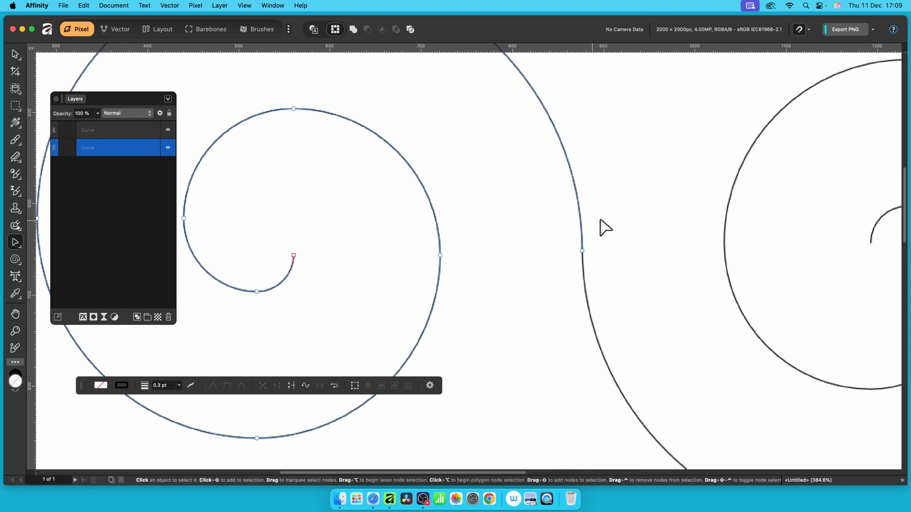
{"action": "left_click", "coordinate": [609, 235]}
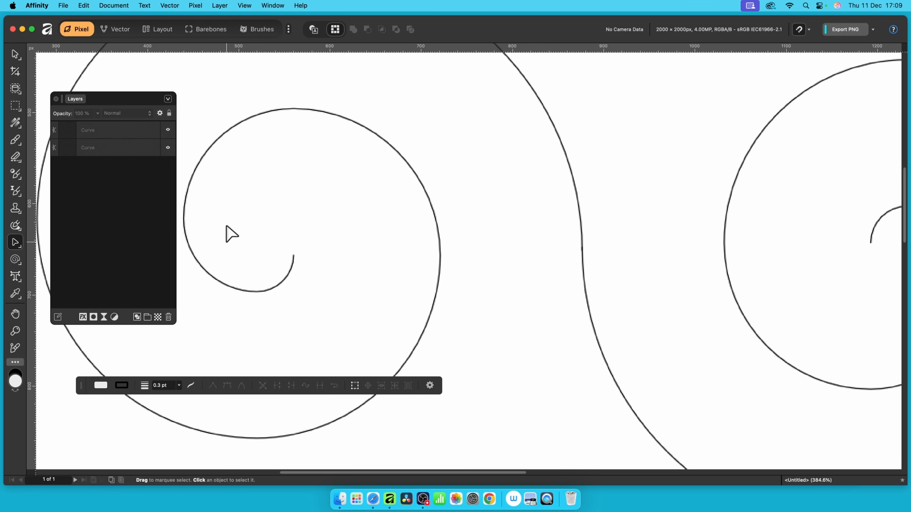
{"action": "left_click", "coordinate": [116, 132]}
{"action": "left_click", "coordinate": [115, 148], "text": "shift"}
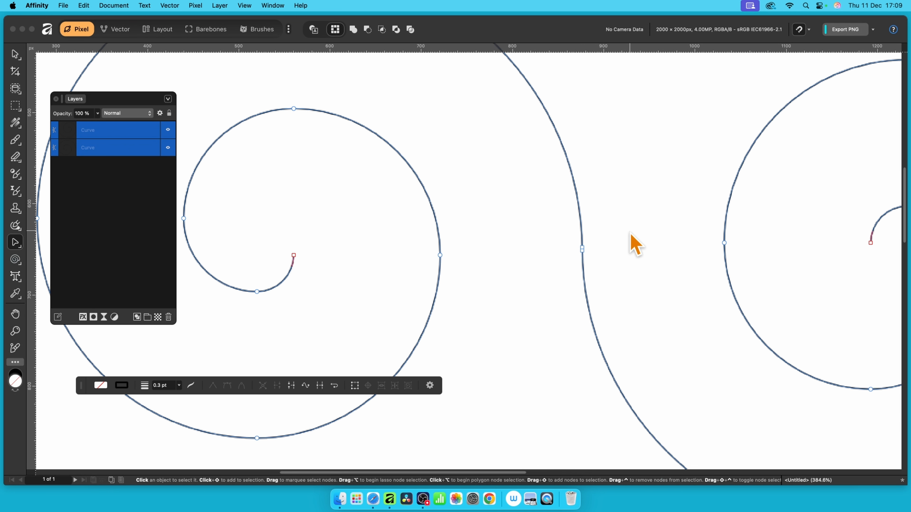
{"action": "left_click", "coordinate": [610, 248]}
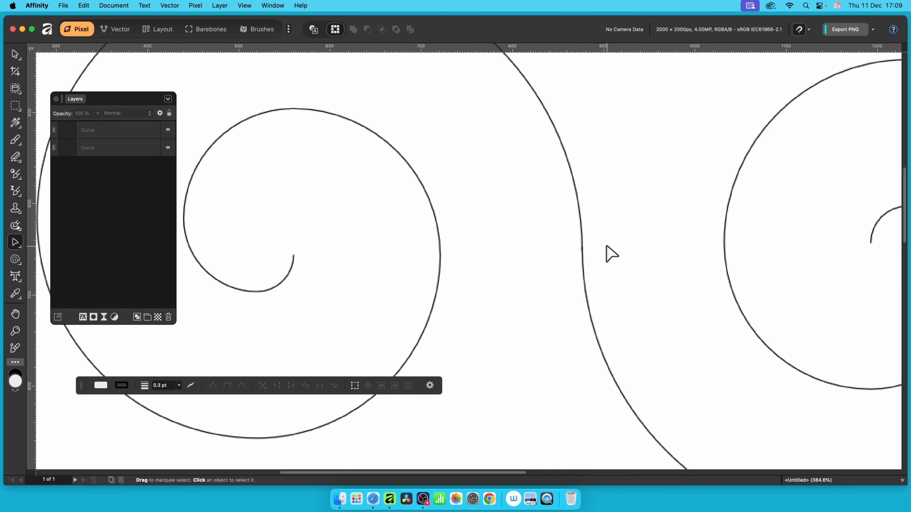
Try to align the right spiral's outer end node with the left spiral's end and select both curves.
{"action": "left_click", "coordinate": [582, 258]}
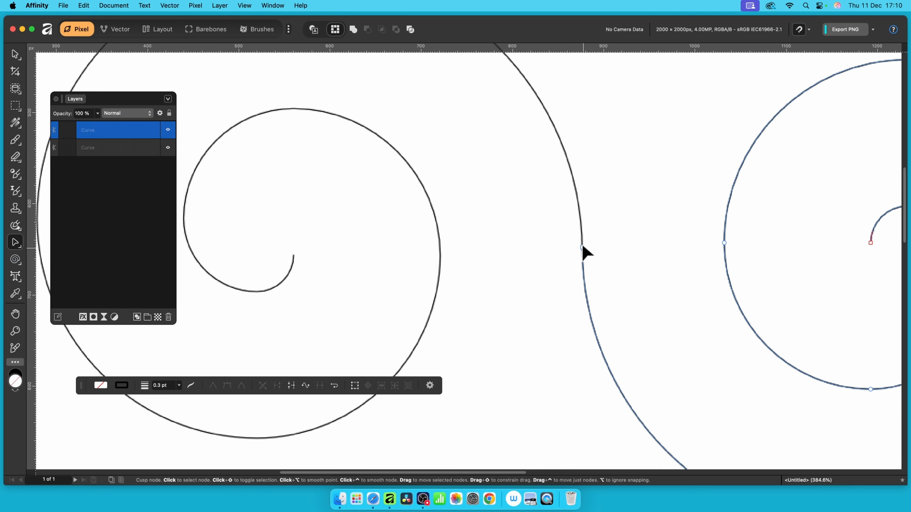
{"action": "left_click", "coordinate": [582, 245]}
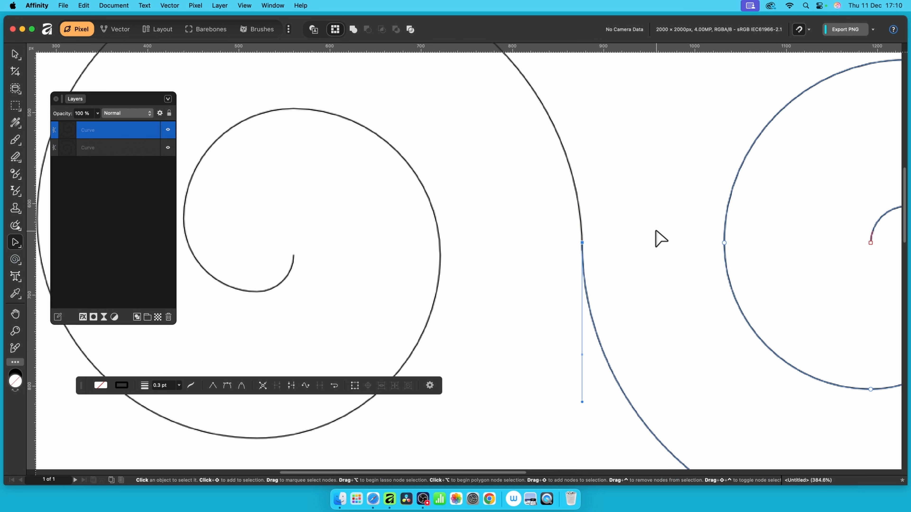
{"action": "left_click", "coordinate": [637, 232]}
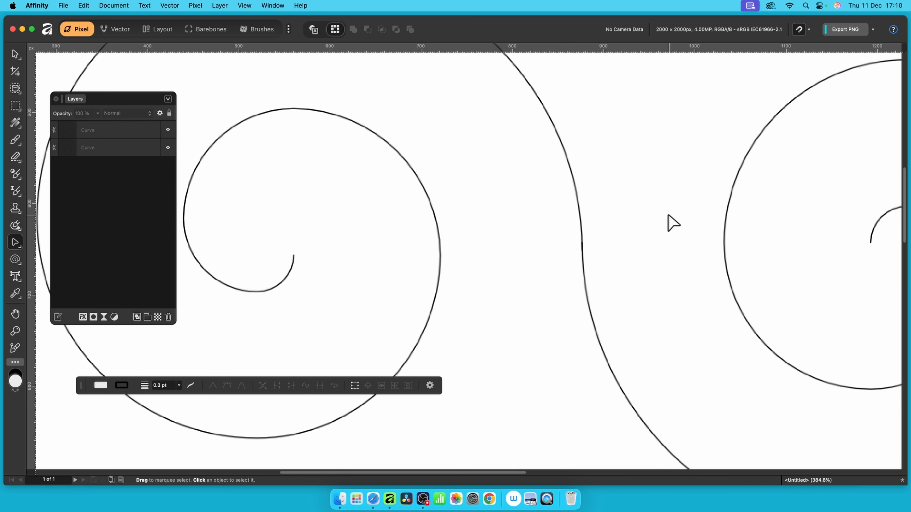
{"action": "left_click_drag", "start_coordinate": [522, 166], "coordinate": [659, 311]}
{"action": "left_click", "coordinate": [686, 258]}
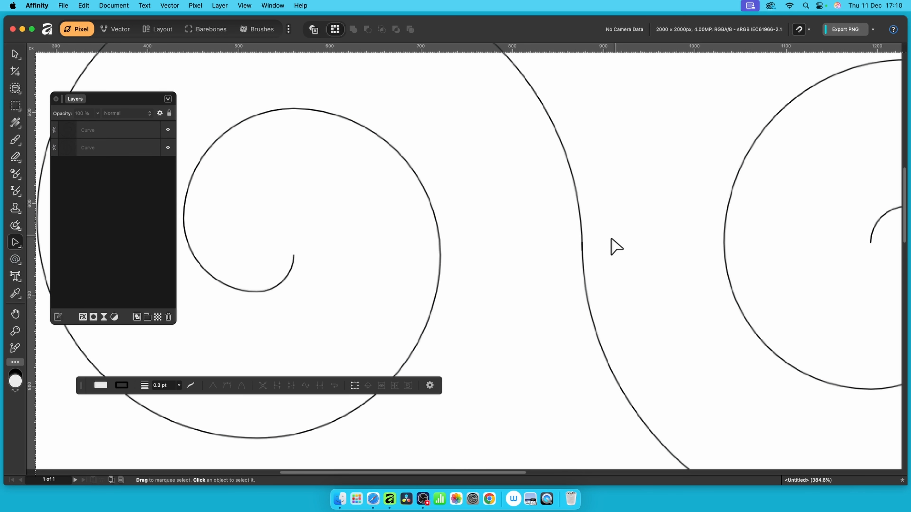
Place the right spiral's outer end node exactly on the left spiral's end node and join both spirals into one curve.
{"action": "left_click", "coordinate": [583, 246]}
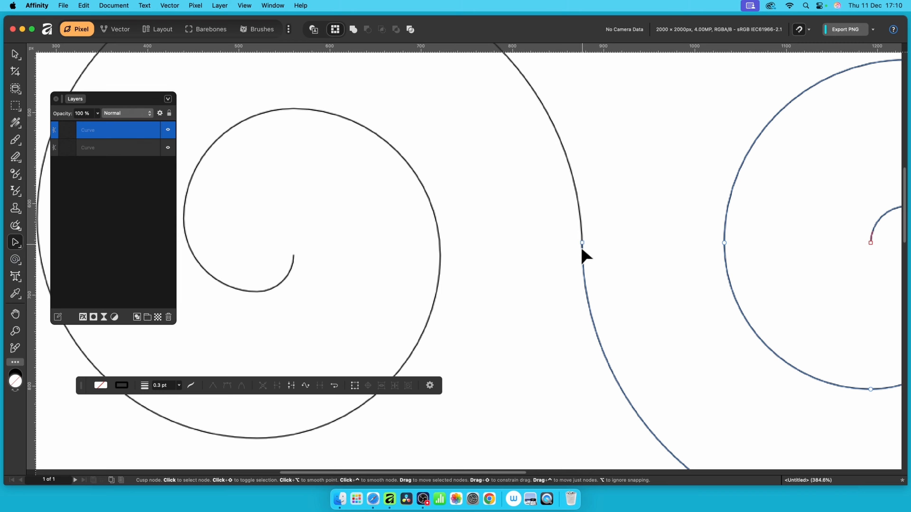
{"action": "left_click_drag", "start_coordinate": [582, 249], "coordinate": [583, 258]}
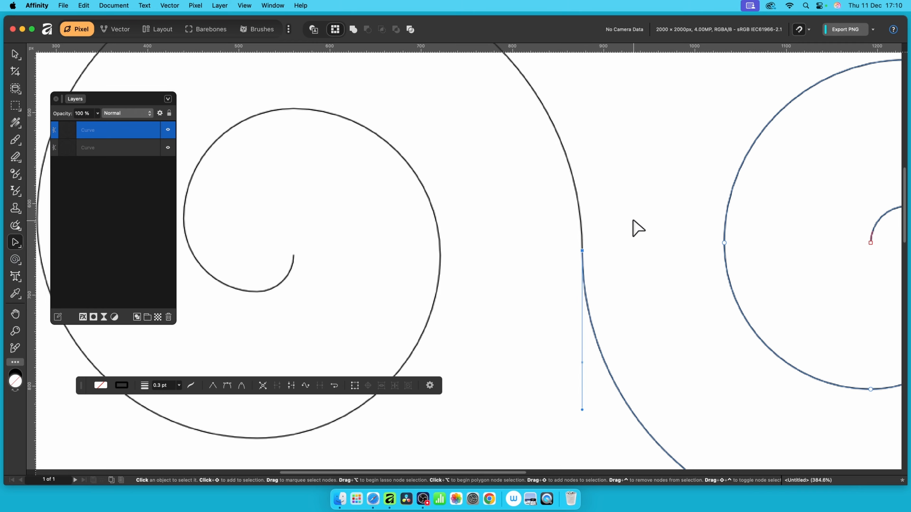
{"action": "left_click", "coordinate": [503, 303]}
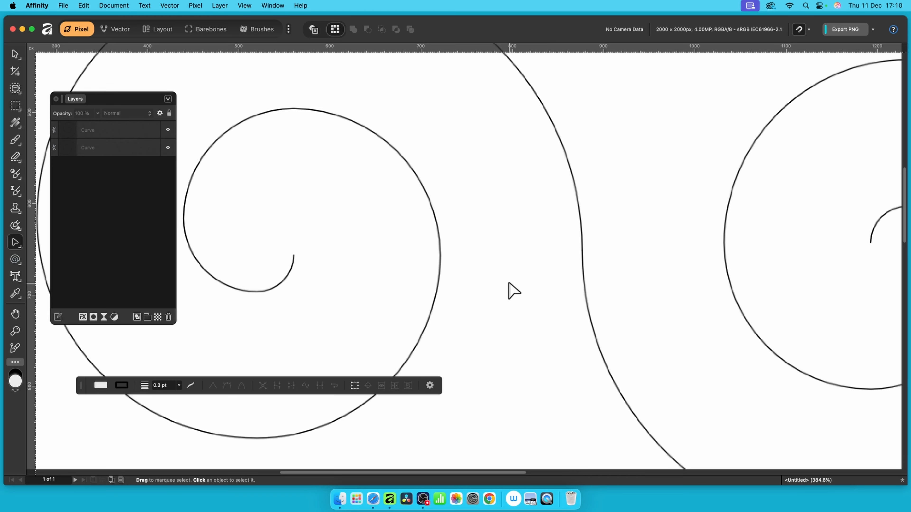
{"action": "left_click_drag", "start_coordinate": [508, 154], "coordinate": [644, 341]}
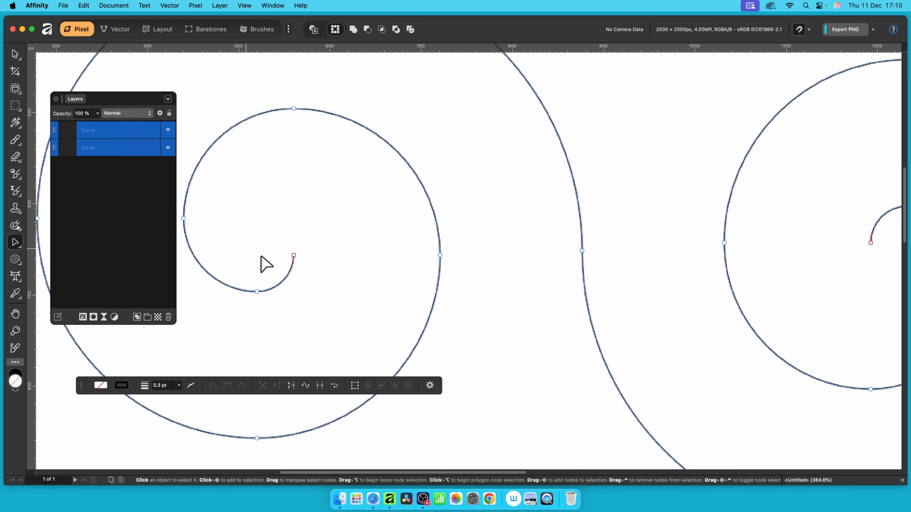
{"action": "left_click", "coordinate": [320, 386]}
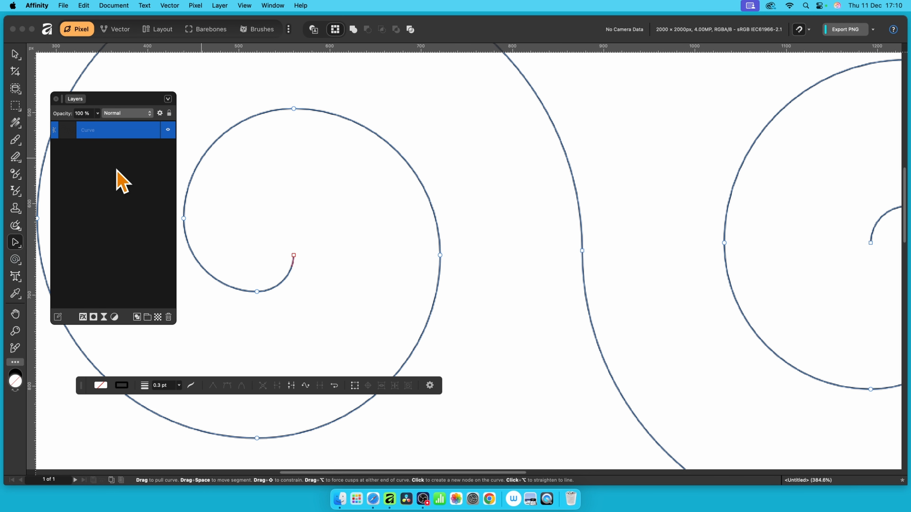
Remove the curve handles from the node joining the two spirals to straighten the S-shaped connection.
{"action": "left_click", "coordinate": [582, 250]}
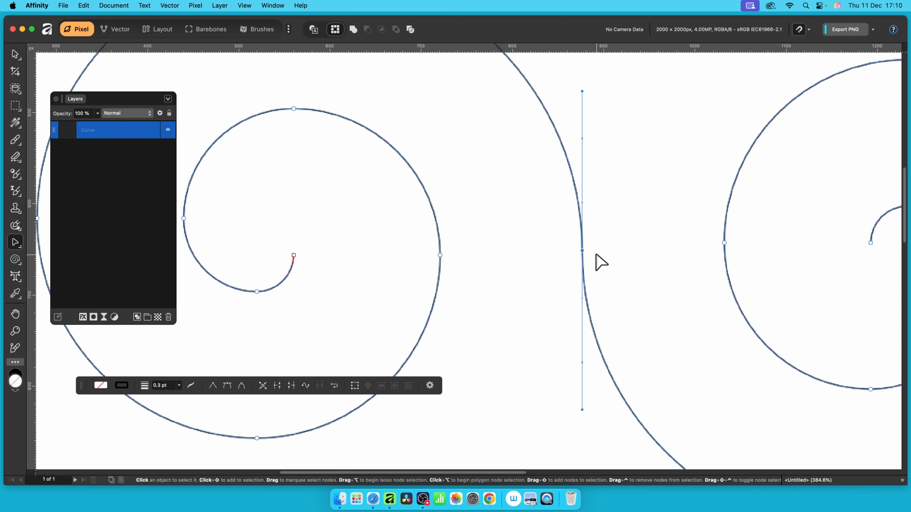
{"action": "left_click", "coordinate": [582, 251], "text": "alt"}
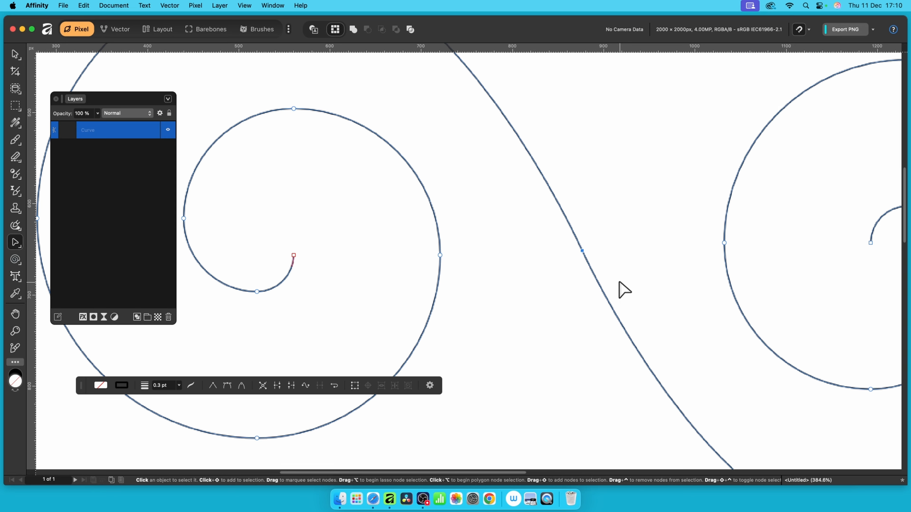
{"action": "left_click_drag", "start_coordinate": [525, 227], "coordinate": [646, 305]}
{"action": "left_click", "coordinate": [15, 54]}
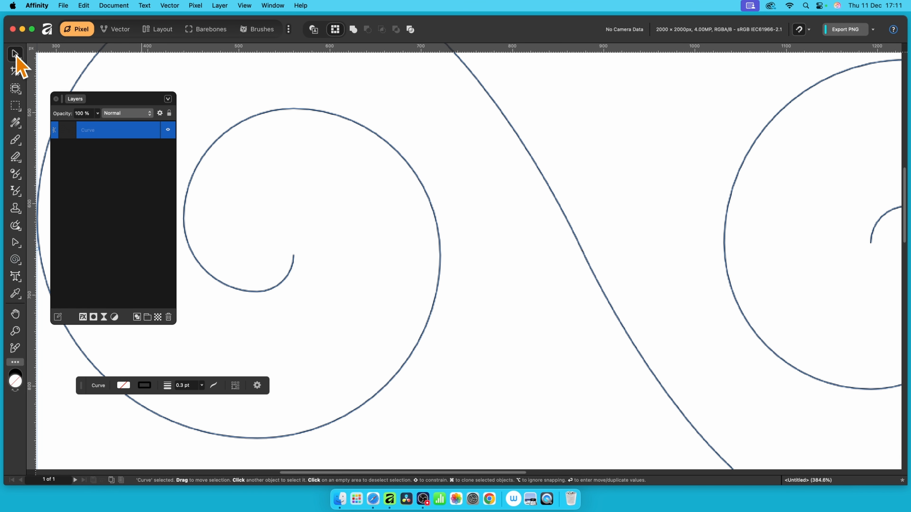
Move the whole double spiral up and to the left on the page.
{"action": "left_click", "coordinate": [16, 331]}
{"action": "left_click_drag", "start_coordinate": [593, 311], "coordinate": [274, 118]}
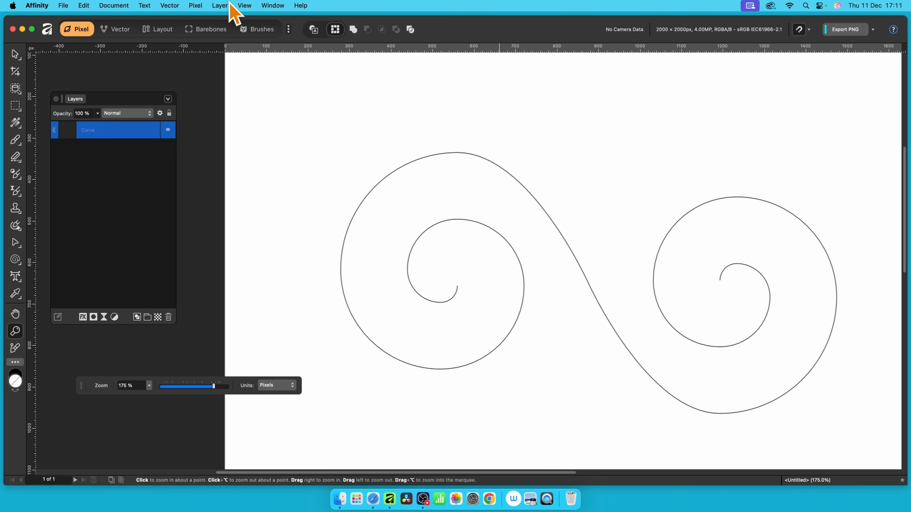
{"action": "left_click", "coordinate": [15, 54]}
{"action": "left_click_drag", "start_coordinate": [577, 266], "coordinate": [509, 217]}
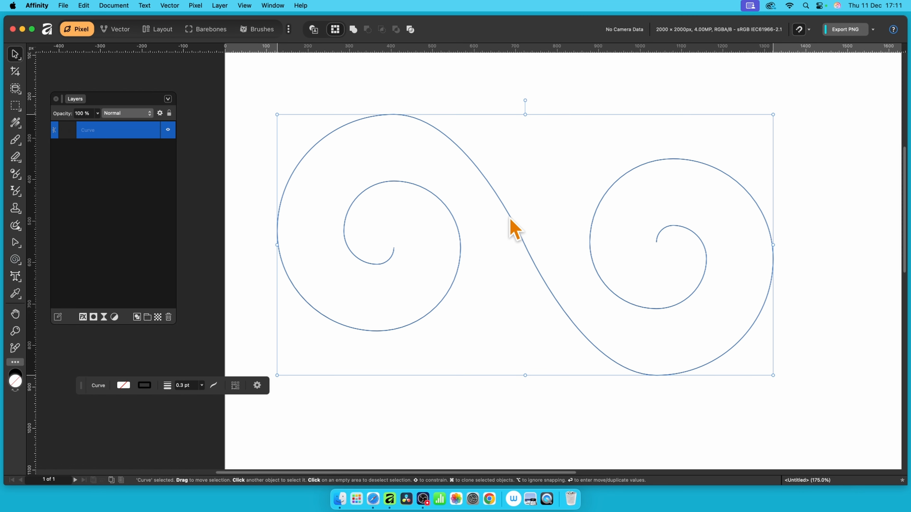
Set the double spiral's stroke width to 13 pt and expand the stroke into a filled shape.
{"action": "left_click", "coordinate": [202, 385]}
{"action": "left_click_drag", "start_coordinate": [204, 397], "coordinate": [232, 396]}
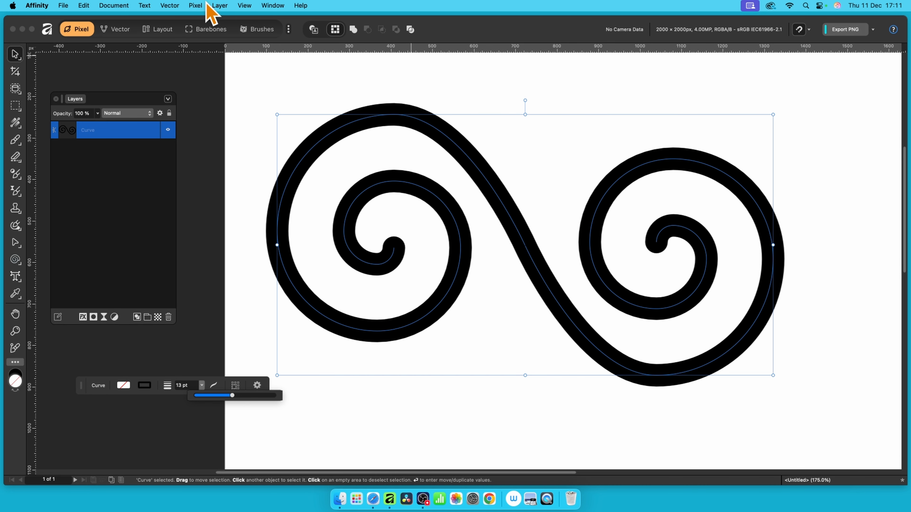
{"action": "left_click", "coordinate": [170, 5]}
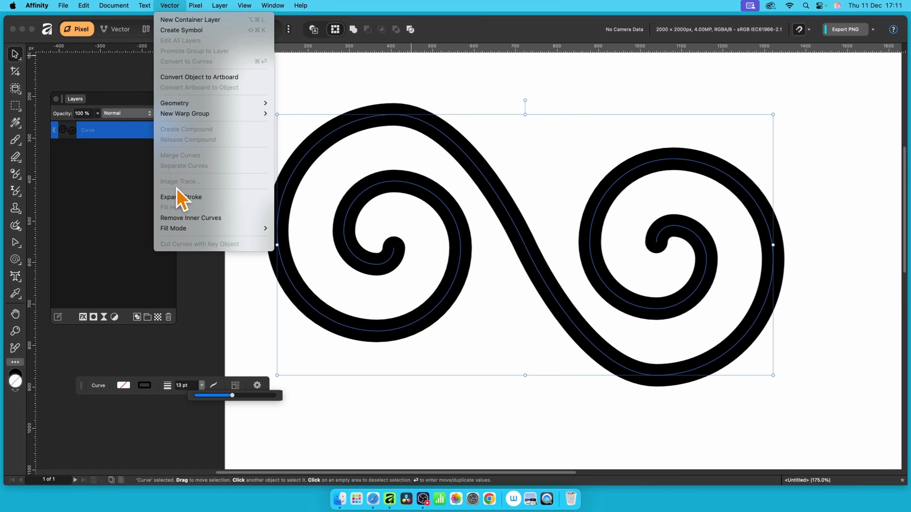
{"action": "left_click", "coordinate": [183, 198]}
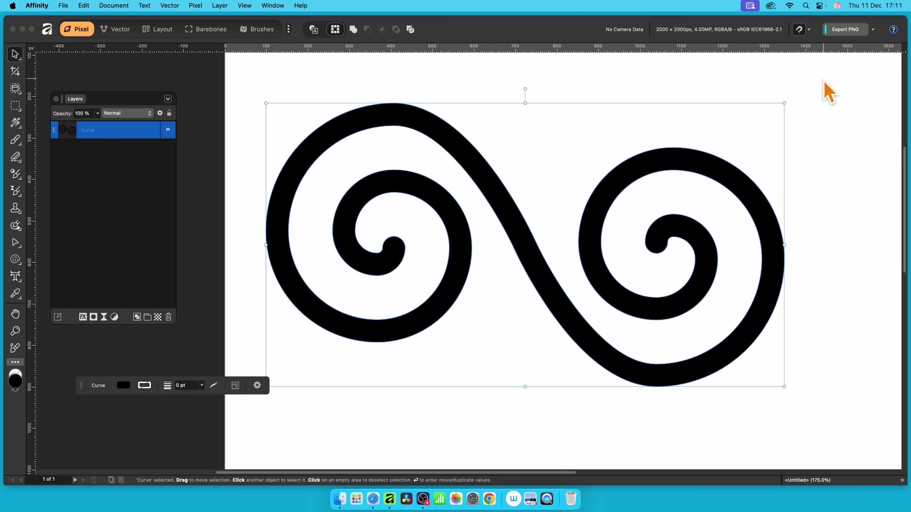
Move the expanded spiral slightly up and left on the page and display its nodes with the Node tool.
{"action": "left_click", "coordinate": [19, 249]}
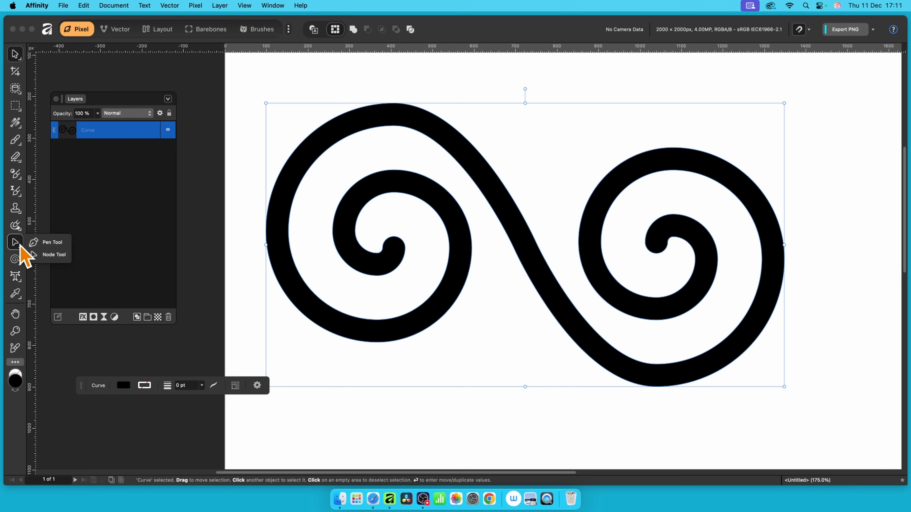
{"action": "left_click", "coordinate": [521, 235]}
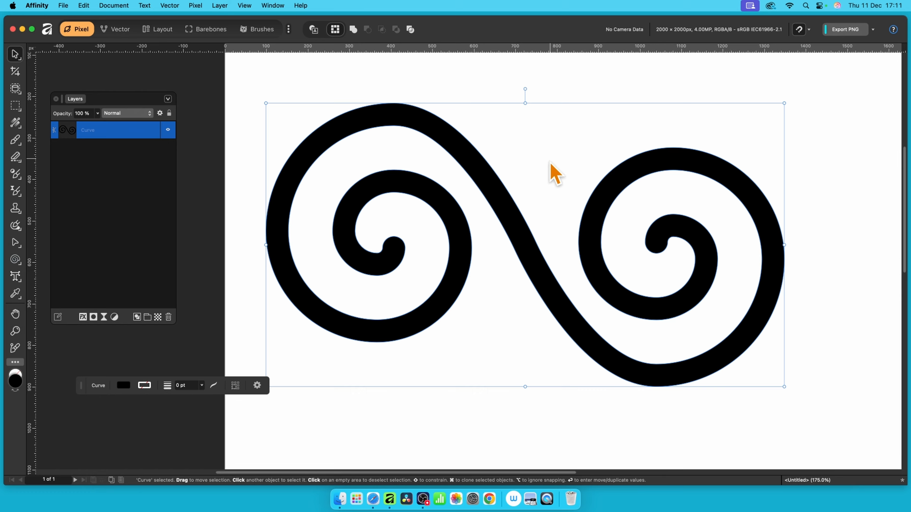
{"action": "left_click_drag", "start_coordinate": [542, 157], "coordinate": [529, 132]}
{"action": "left_click", "coordinate": [839, 161]}
{"action": "left_click", "coordinate": [510, 200]}
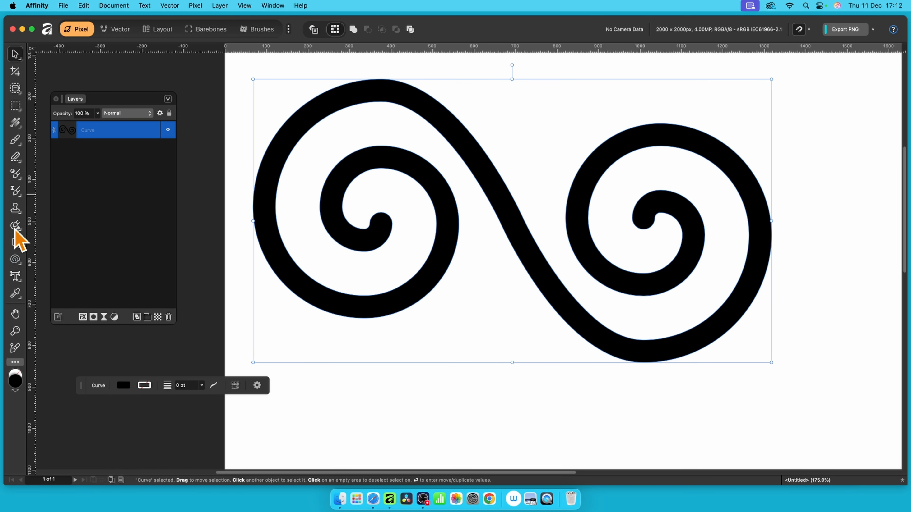
{"action": "left_click_drag", "start_coordinate": [15, 243], "coordinate": [63, 260]}
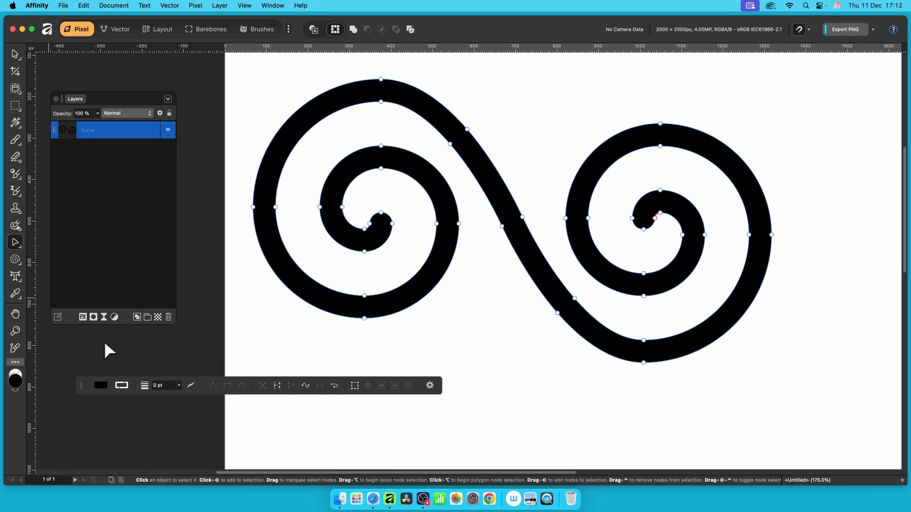
Add a 3D layer effect to the spiral curve with a radius of 200 px.
{"action": "left_click", "coordinate": [82, 317]}
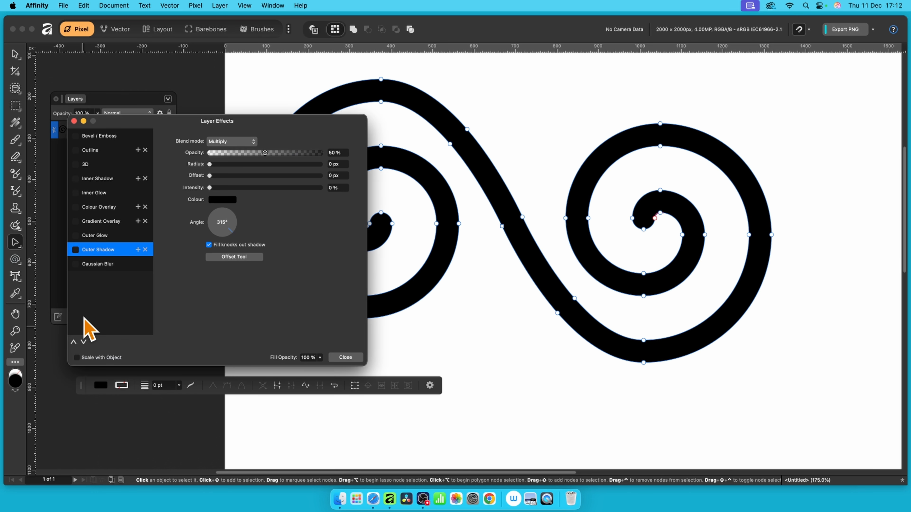
{"action": "left_click_drag", "start_coordinate": [188, 125], "coordinate": [546, 96]}
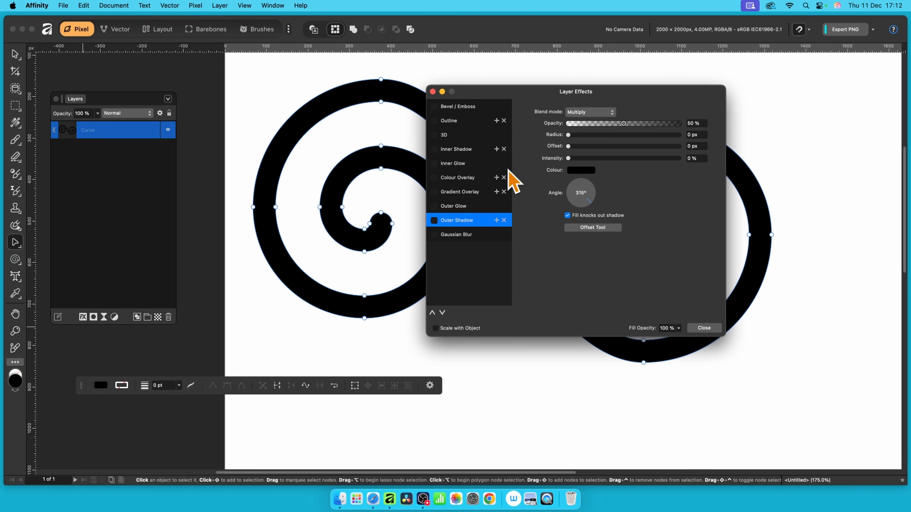
{"action": "left_click", "coordinate": [435, 135]}
{"action": "left_click", "coordinate": [447, 136]}
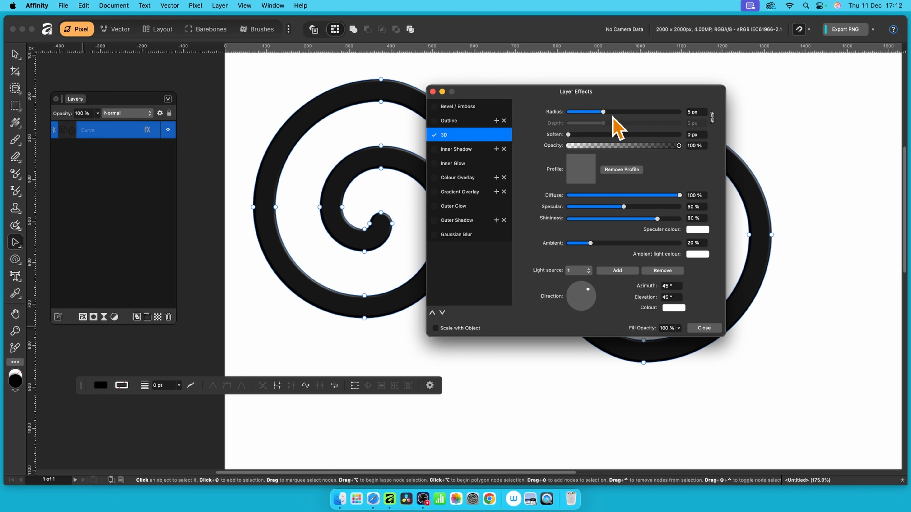
{"action": "left_click_drag", "start_coordinate": [604, 113], "coordinate": [665, 106]}
{"action": "type", "text": "2"}
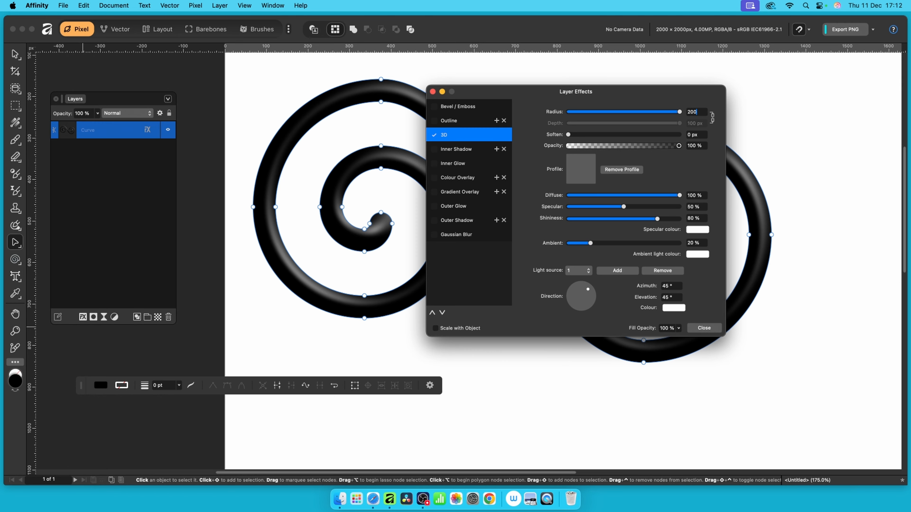
{"action": "type", "text": "00"}
{"action": "key", "text": "Return"}
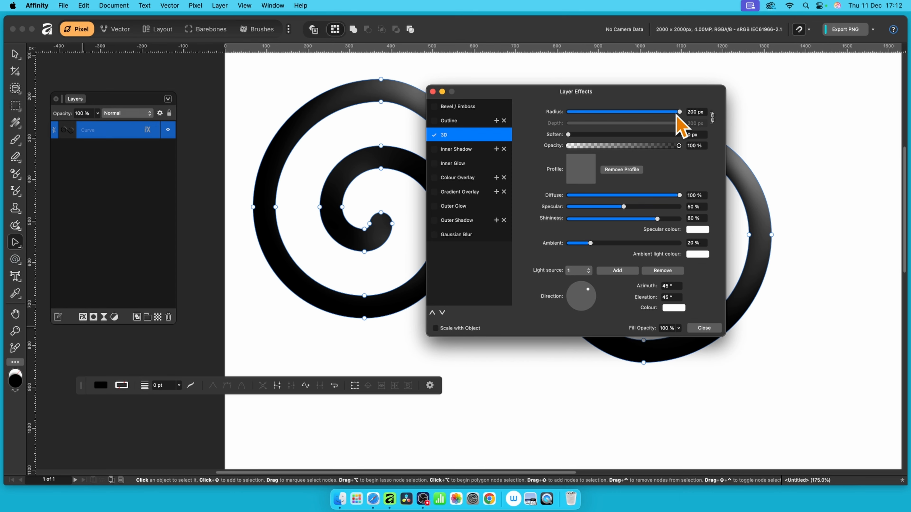
Add a Colour Overlay effect to the spiral in a dark golden orange.
{"action": "left_click", "coordinate": [434, 178]}
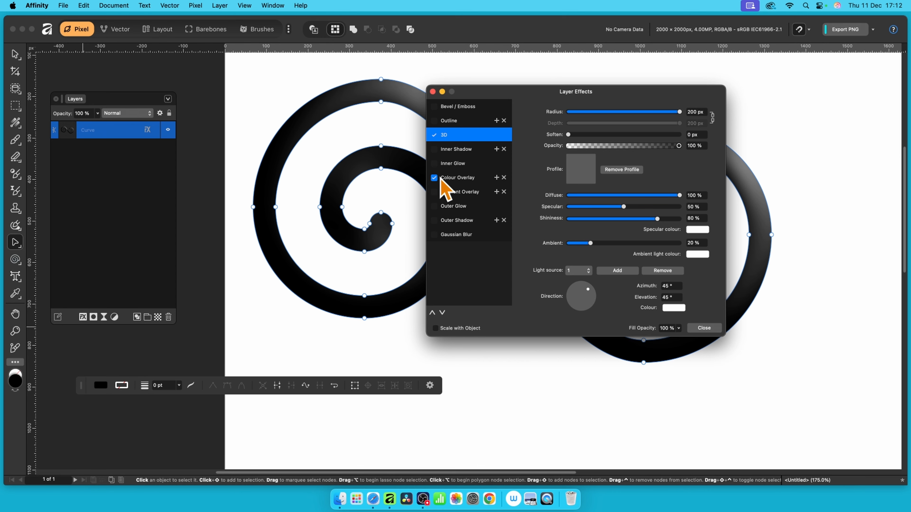
{"action": "left_click", "coordinate": [463, 180]}
{"action": "left_click", "coordinate": [577, 136]}
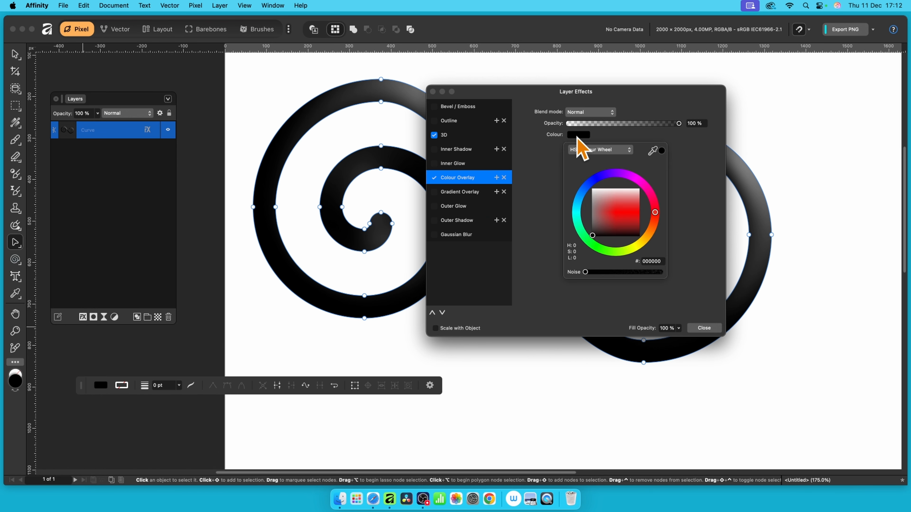
{"action": "left_click", "coordinate": [648, 236]}
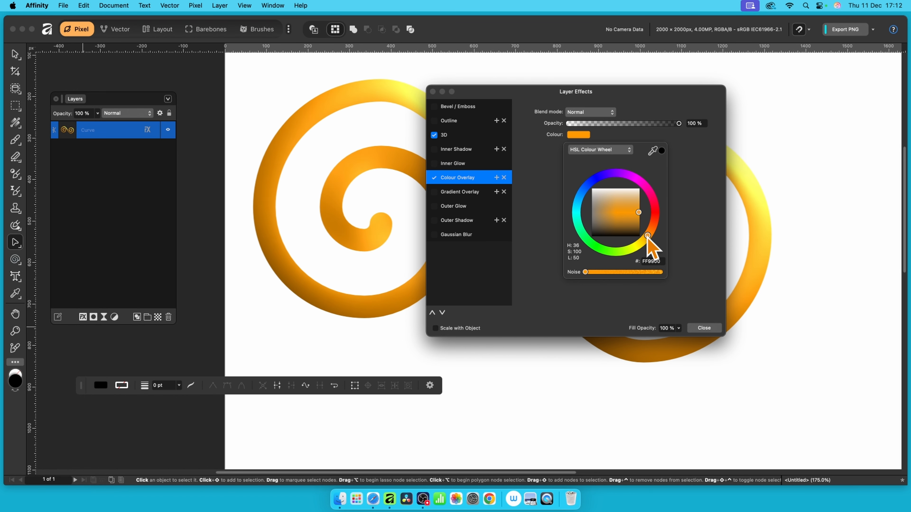
{"action": "left_click_drag", "start_coordinate": [647, 236], "coordinate": [647, 237]}
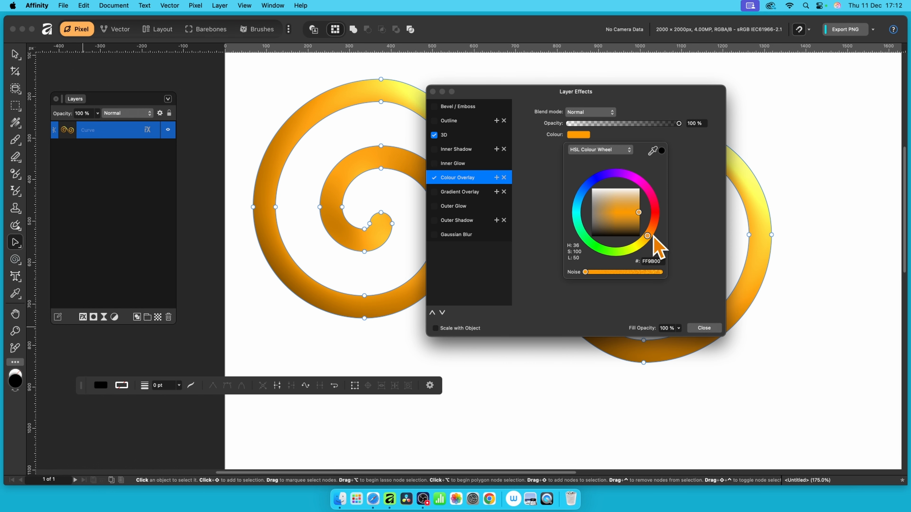
{"action": "left_click_drag", "start_coordinate": [639, 212], "coordinate": [639, 217]}
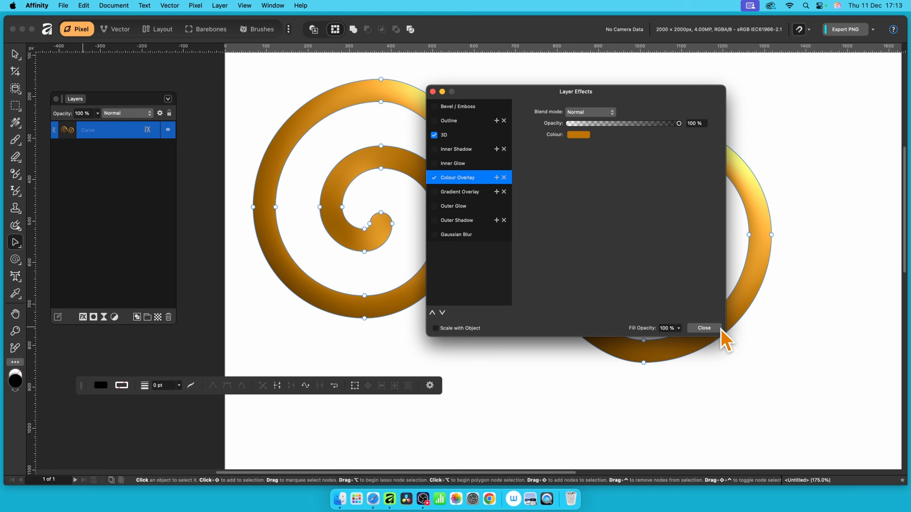
Try several standard profiles for the spiral's 3D effect and apply the S-shaped one.
{"action": "left_click", "coordinate": [454, 136]}
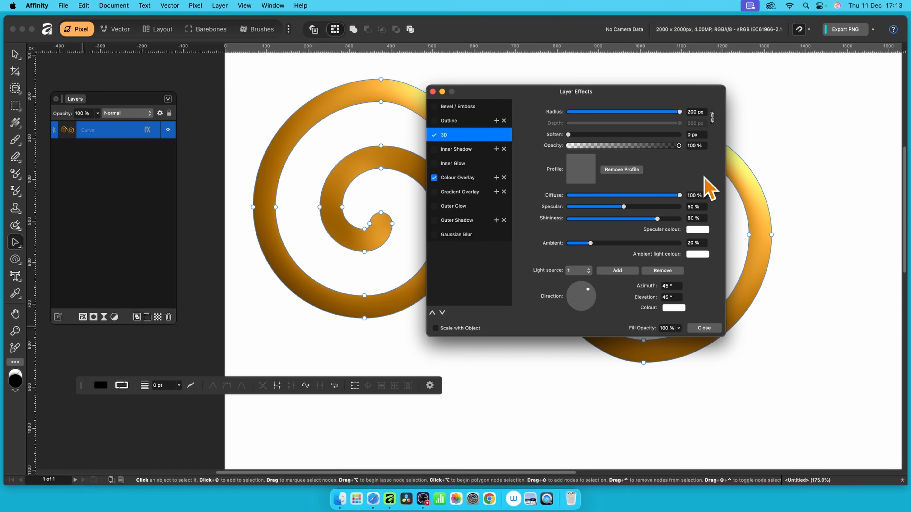
{"action": "left_click", "coordinate": [588, 176]}
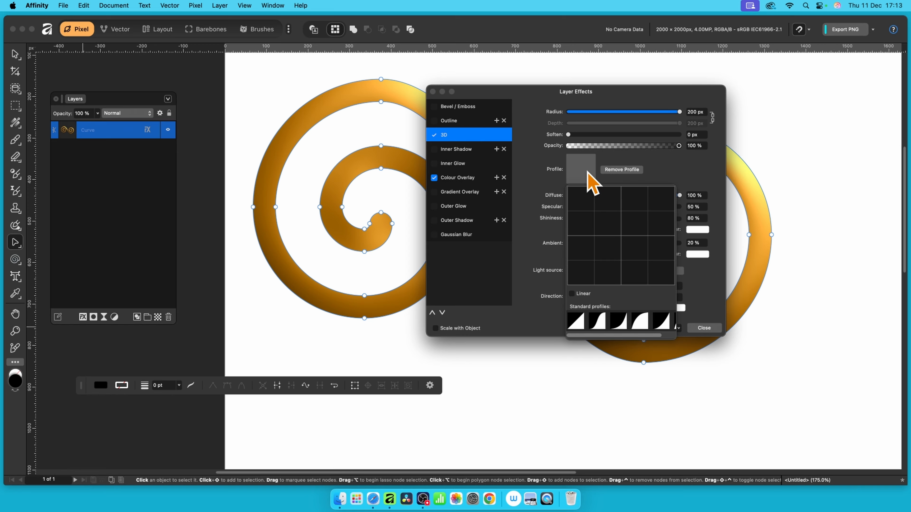
{"action": "left_click", "coordinate": [597, 321]}
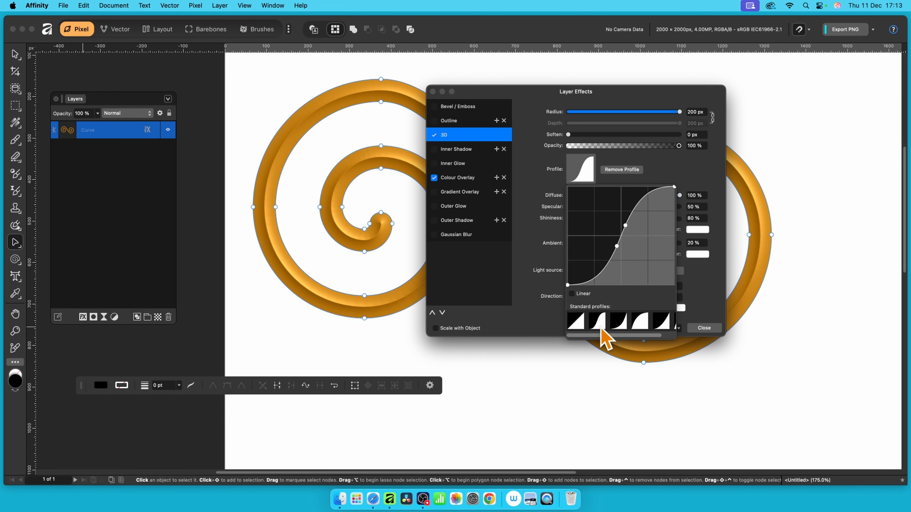
{"action": "left_click", "coordinate": [618, 321]}
{"action": "left_click", "coordinate": [639, 321]}
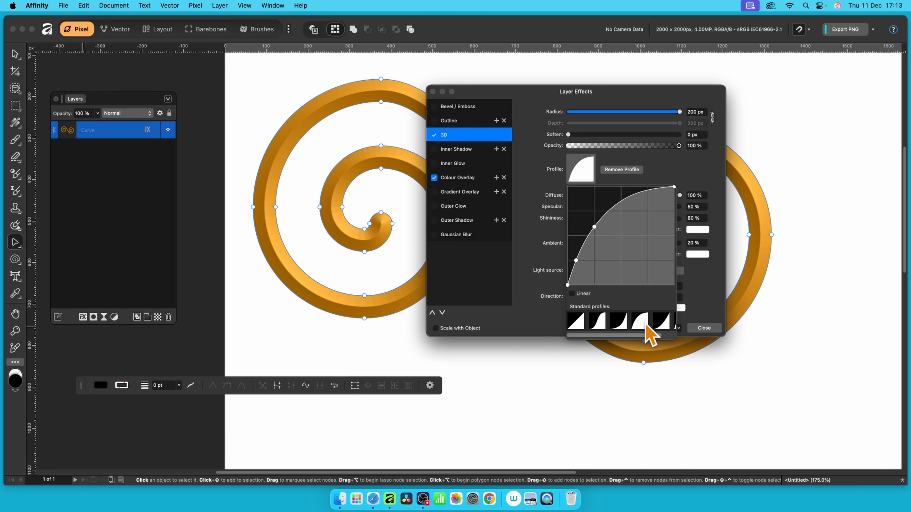
{"action": "left_click_drag", "start_coordinate": [549, 106], "coordinate": [474, 69]}
{"action": "left_click", "coordinate": [506, 143]}
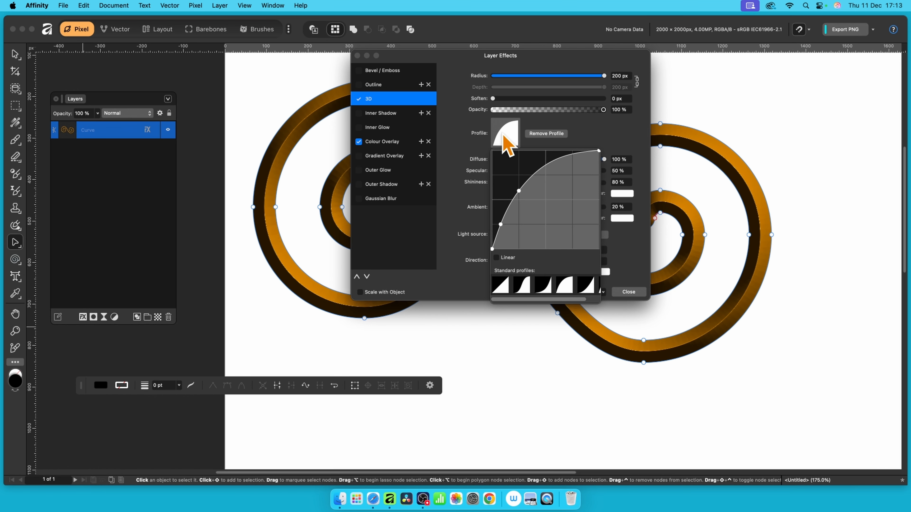
{"action": "left_click", "coordinate": [529, 290]}
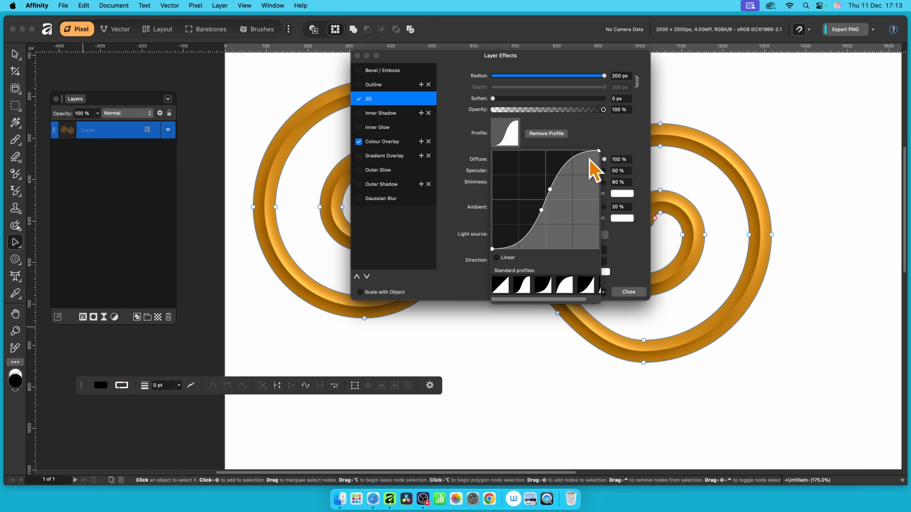
{"action": "left_click", "coordinate": [601, 143]}
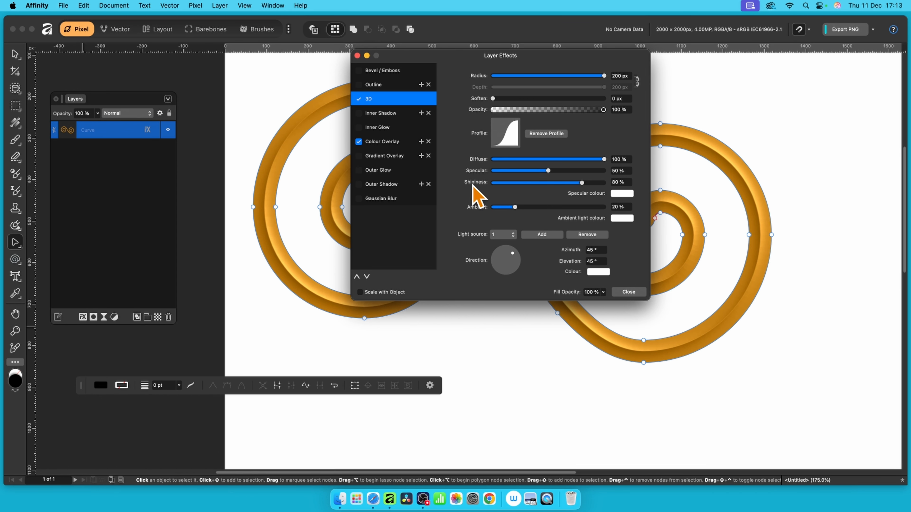
Lower the upper middle point of the 3D profile curve slightly and close the layer effects.
{"action": "left_click", "coordinate": [511, 140]}
{"action": "mouse_move", "coordinate": [551, 193]}
{"action": "left_mouse_down"}
{"action": "mouse_move", "coordinate": [555, 210]}
{"action": "mouse_move", "coordinate": [549, 182]}
{"action": "mouse_move", "coordinate": [551, 194]}
{"action": "left_mouse_up"}
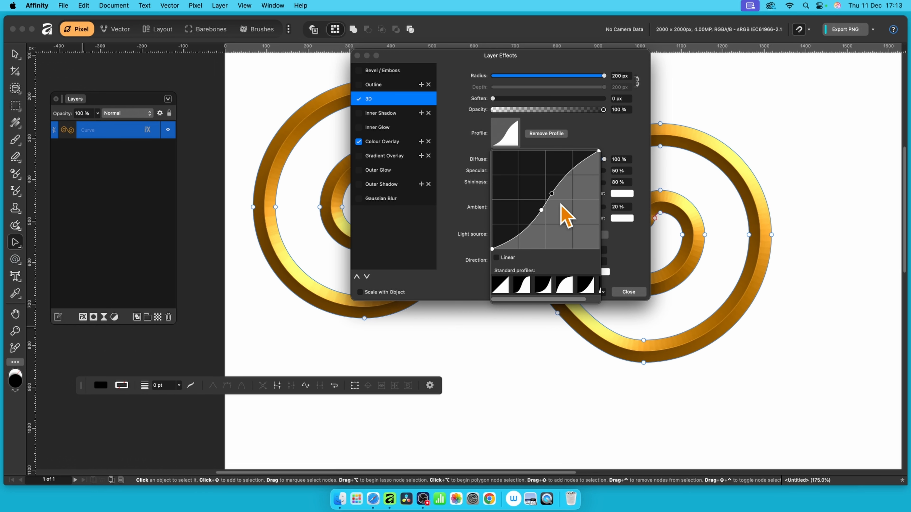
{"action": "left_click", "coordinate": [638, 293]}
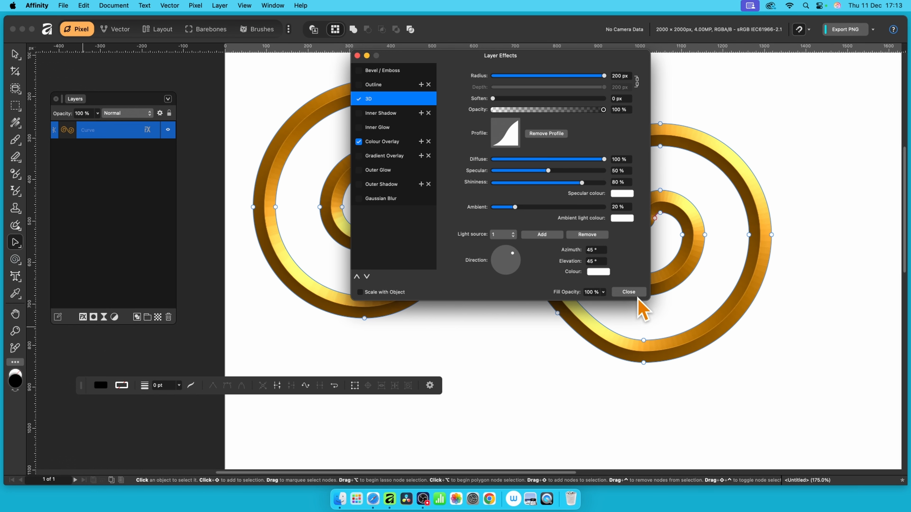
{"action": "left_click", "coordinate": [634, 293]}
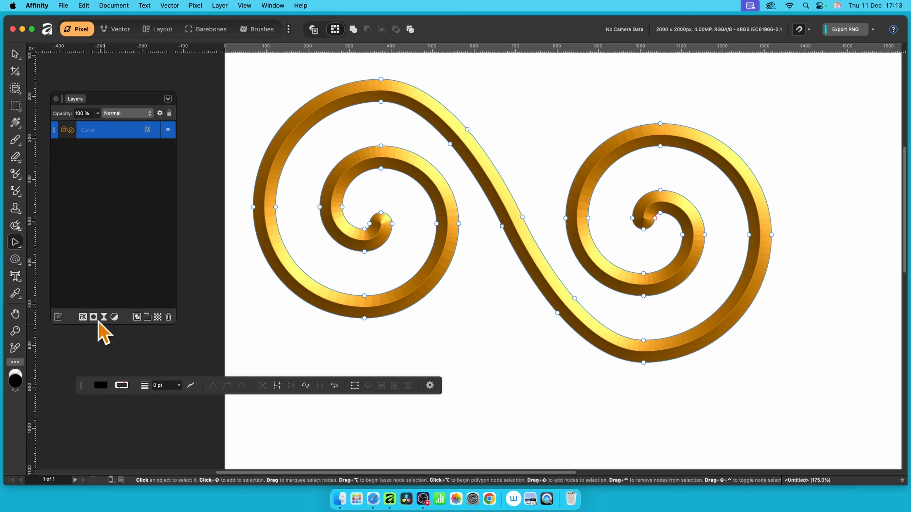
Add an Outer Shadow effect to the spiral with radius 19.2 px, offset 16.6 px and intensity 53%.
{"action": "left_click", "coordinate": [82, 319]}
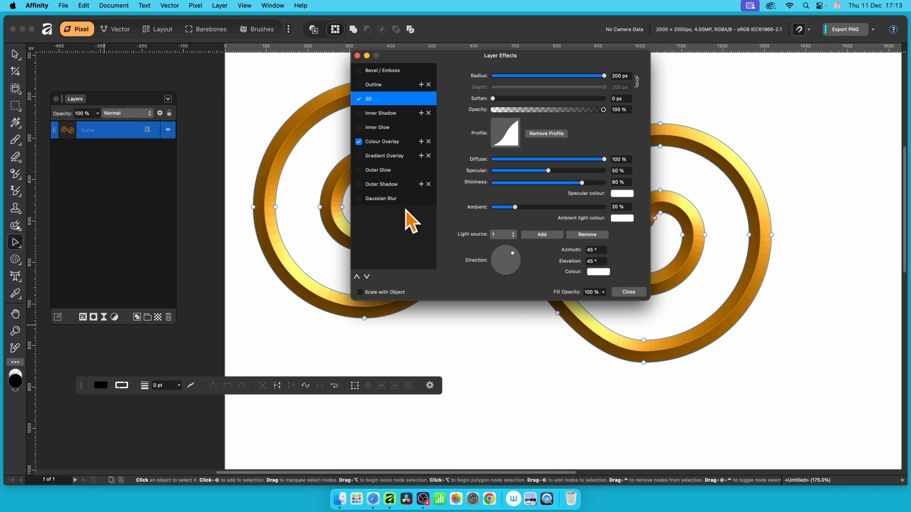
{"action": "left_click", "coordinate": [370, 185]}
{"action": "left_click", "coordinate": [358, 184]}
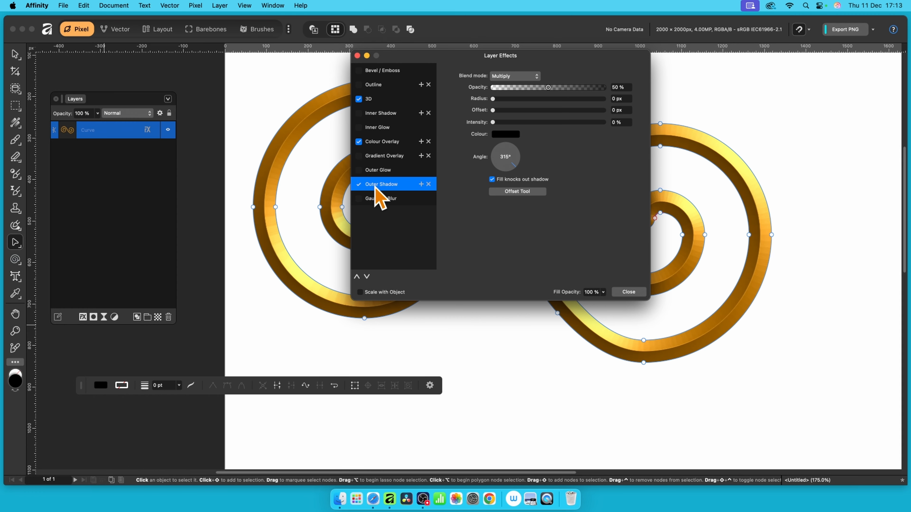
{"action": "left_click_drag", "start_coordinate": [516, 99], "coordinate": [549, 111]}
{"action": "left_click", "coordinate": [552, 123]}
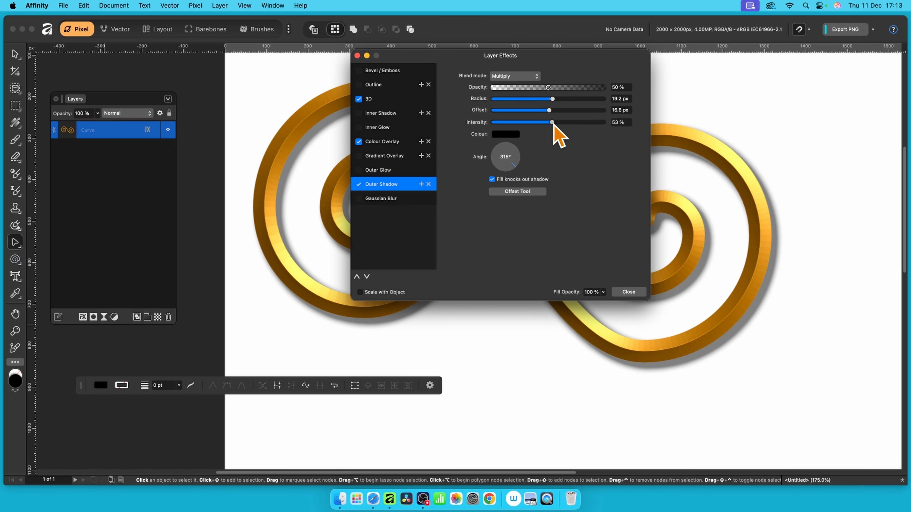
Close the layer effects and save the golden spiral as an asset in the Shapes group of the Assets collection.
{"action": "left_click", "coordinate": [640, 291]}
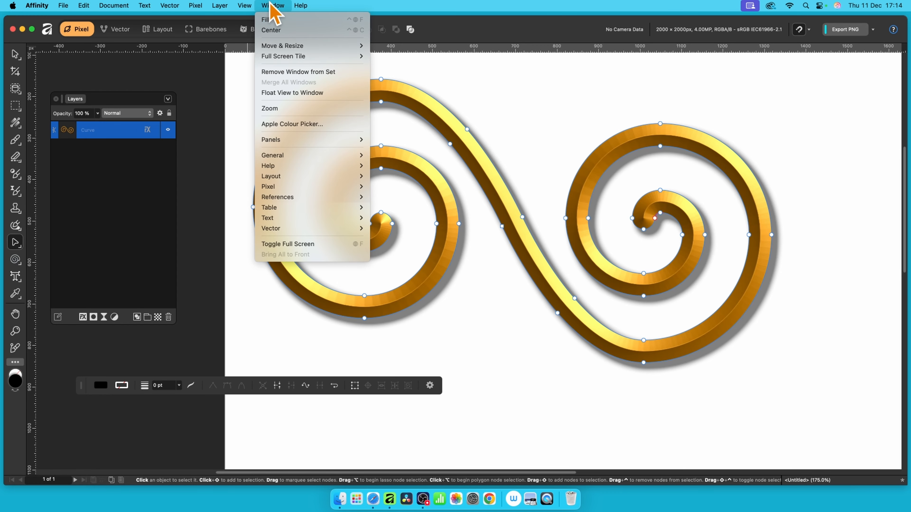
{"action": "mouse_move", "coordinate": [297, 155]}
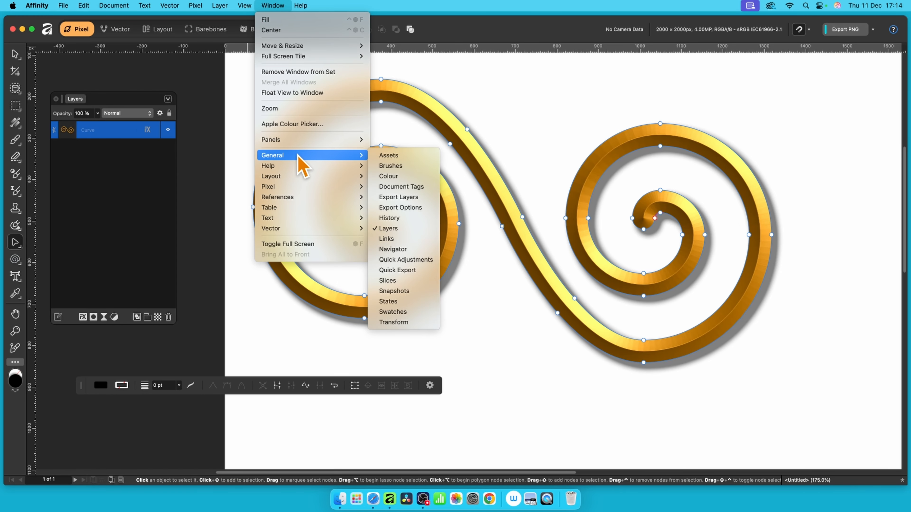
{"action": "left_click", "coordinate": [433, 156]}
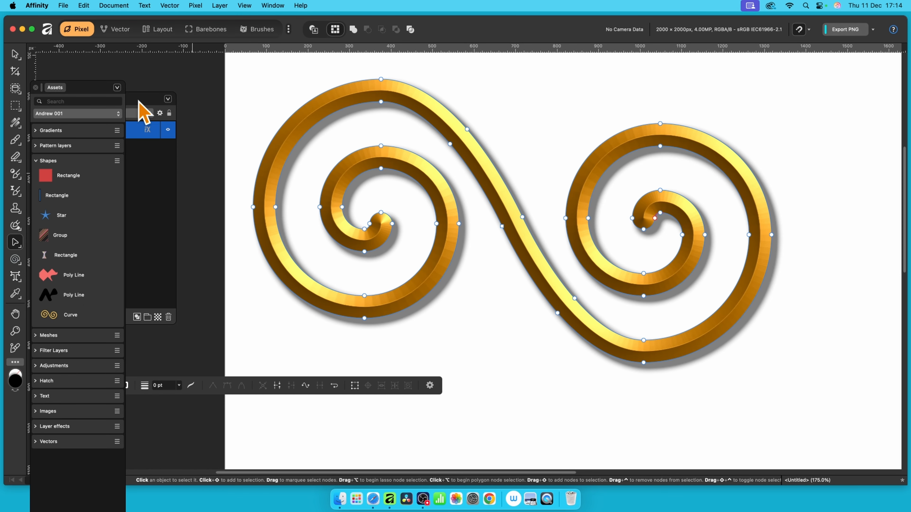
{"action": "left_click", "coordinate": [139, 102]}
{"action": "left_click", "coordinate": [89, 89]}
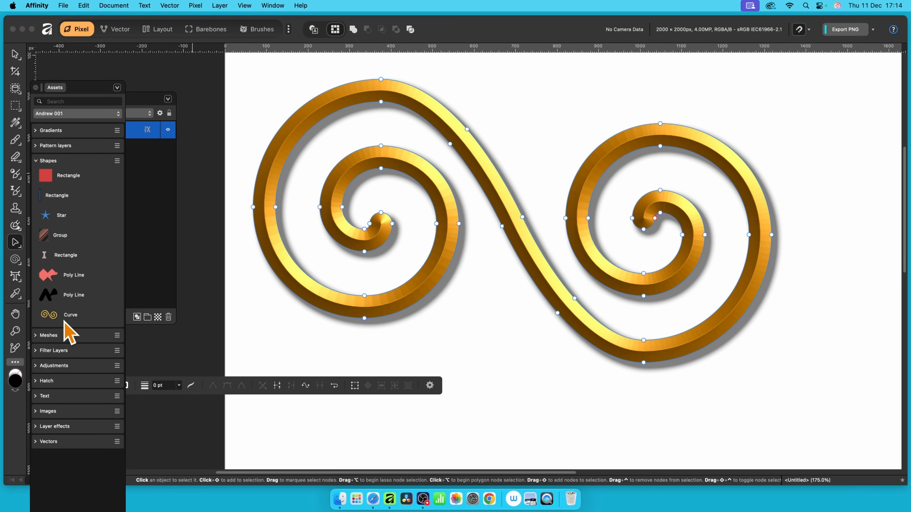
{"action": "left_click", "coordinate": [117, 161]}
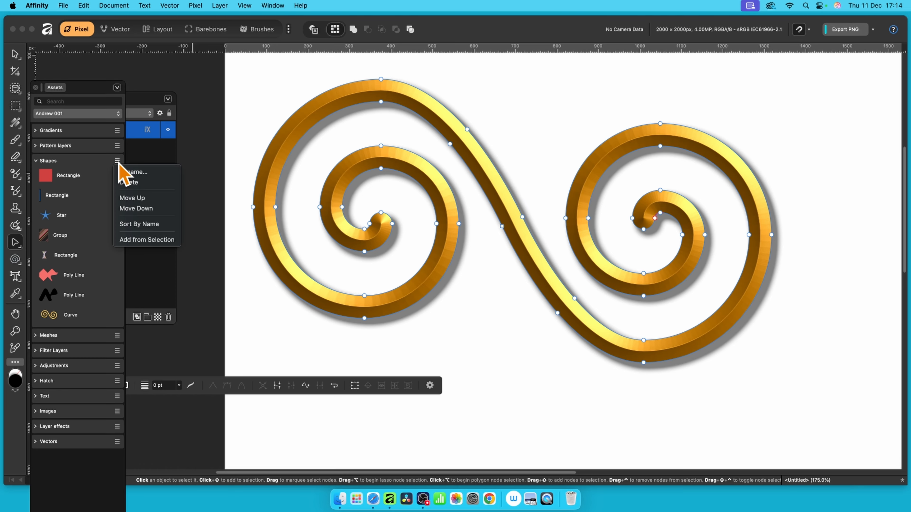
{"action": "left_click", "coordinate": [142, 242]}
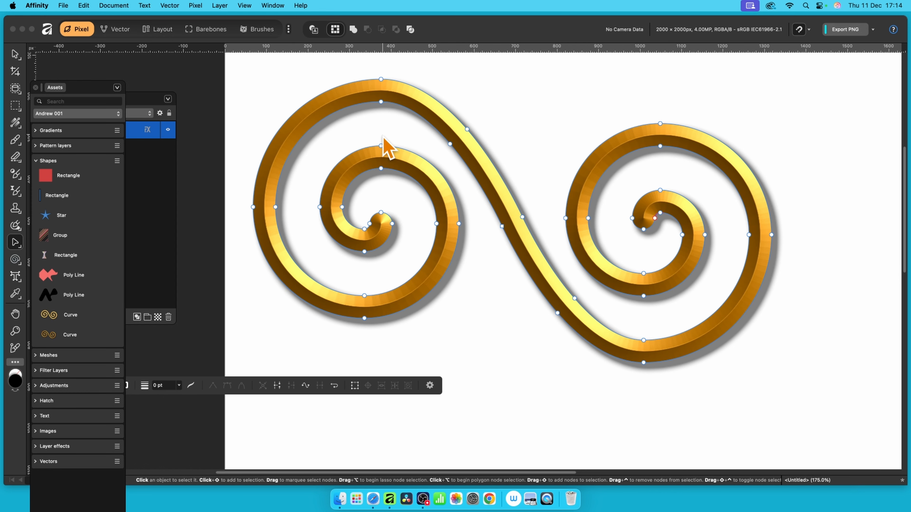
Scale the golden spiral to about half its size and place a duplicate directly below it, touching the original.
{"action": "left_click", "coordinate": [14, 54]}
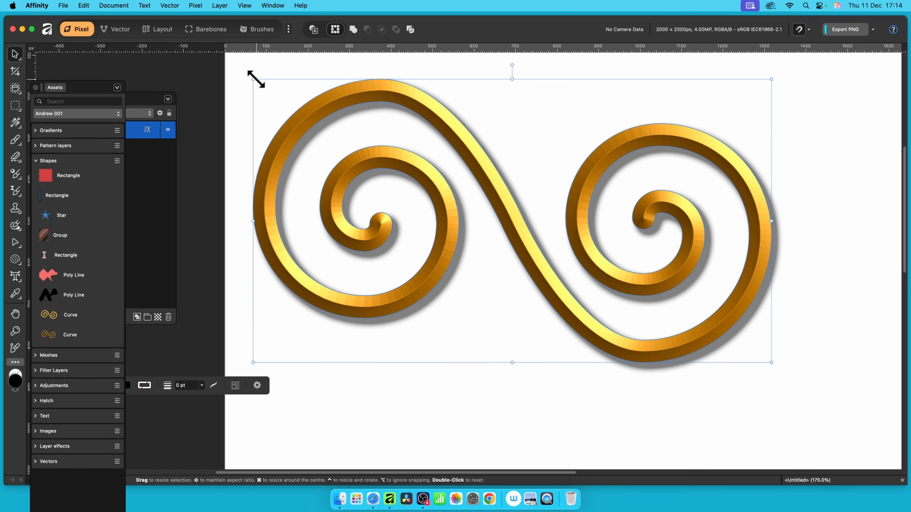
{"action": "left_click_drag", "start_coordinate": [256, 80], "coordinate": [521, 227]}
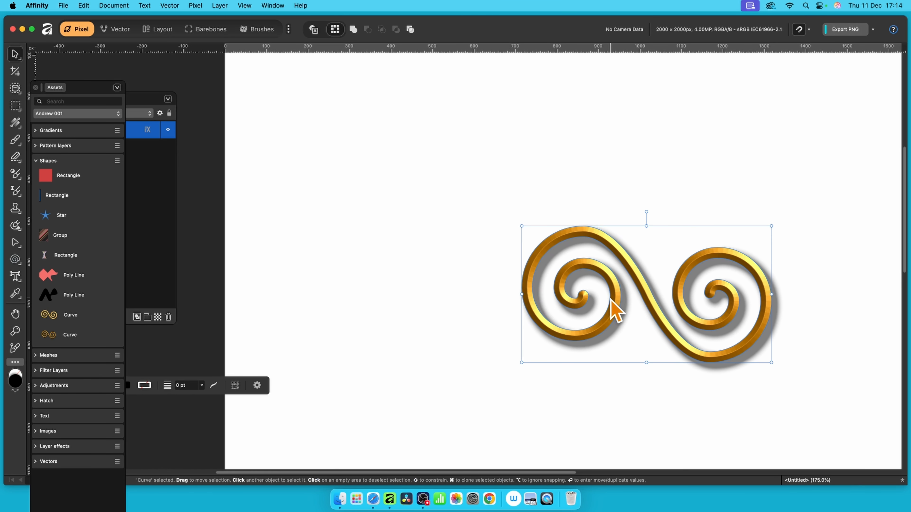
{"action": "left_click_drag", "start_coordinate": [611, 301], "coordinate": [436, 169]}
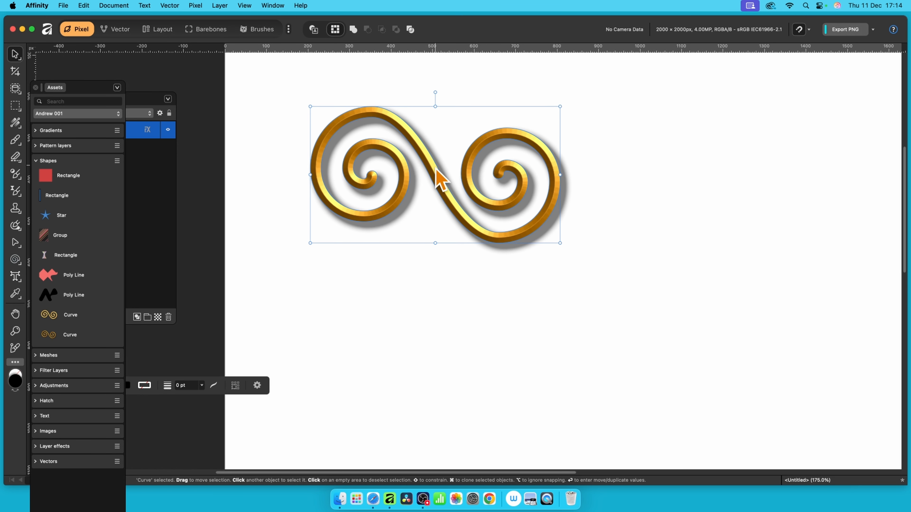
{"action": "left_click_drag", "start_coordinate": [437, 173], "coordinate": [436, 287]}
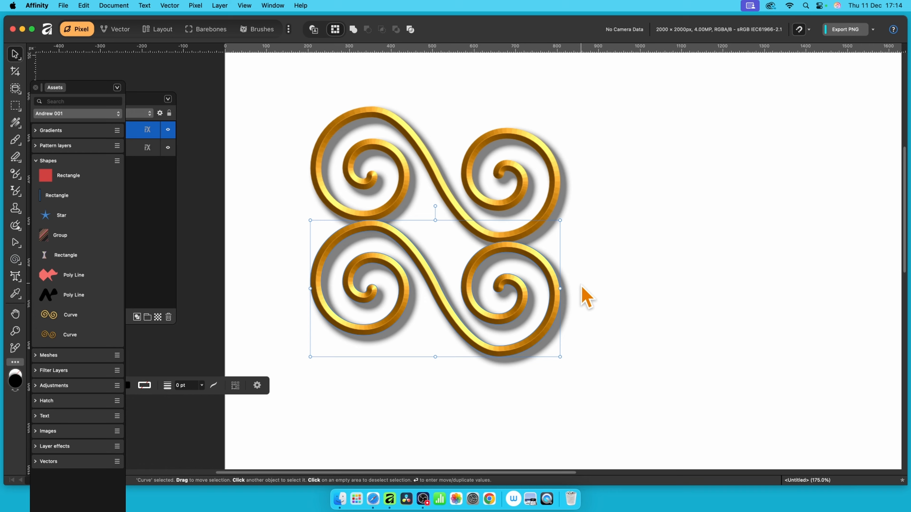
{"action": "left_click_drag", "start_coordinate": [295, 81], "coordinate": [637, 387]}
{"action": "left_click_drag", "start_coordinate": [556, 283], "coordinate": [545, 274]}
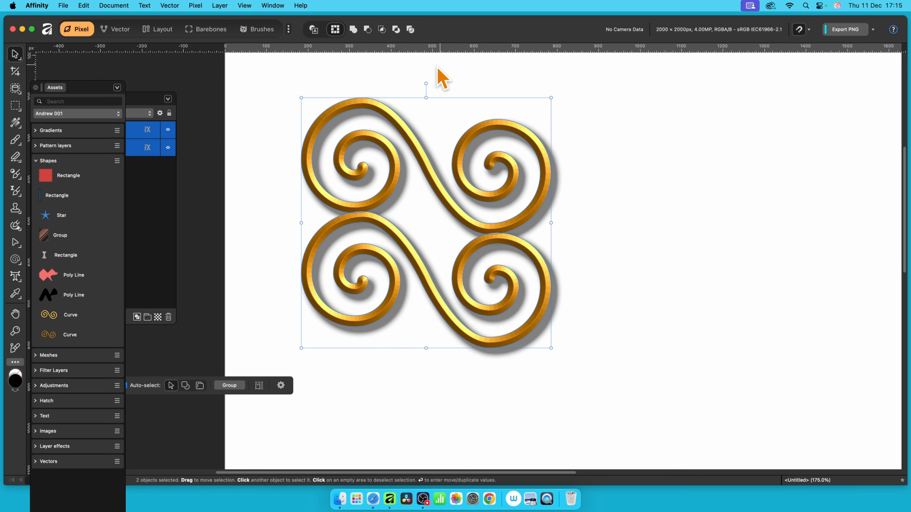
Align the two spirals horizontally by their centres to the selection bounds.
{"action": "left_click", "coordinate": [118, 29]}
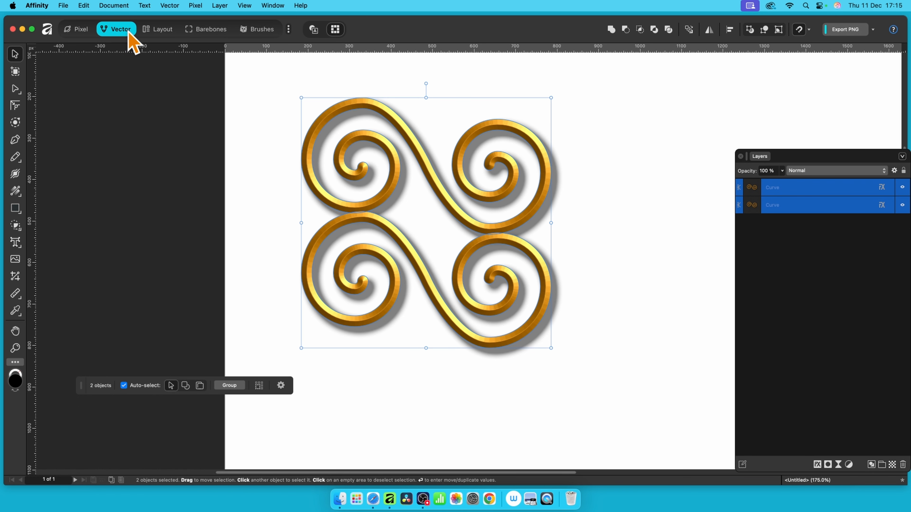
{"action": "left_click", "coordinate": [729, 29]}
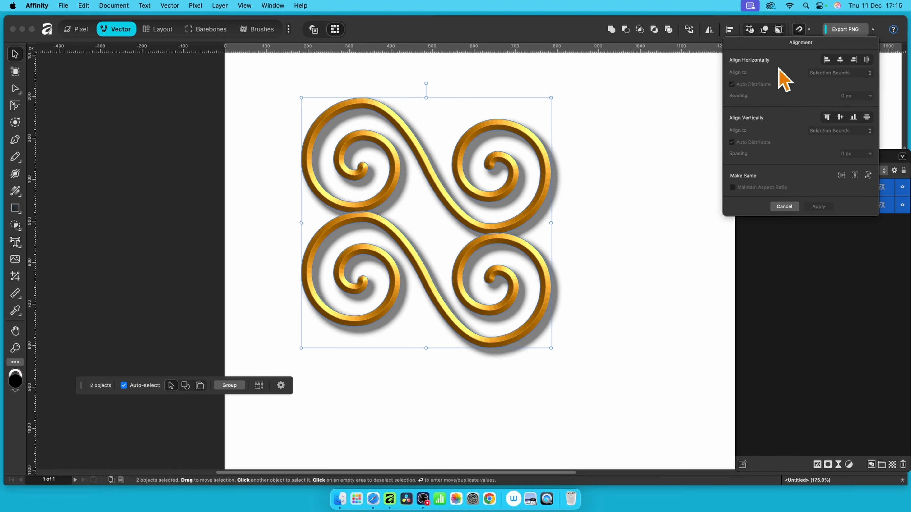
{"action": "left_click", "coordinate": [840, 59]}
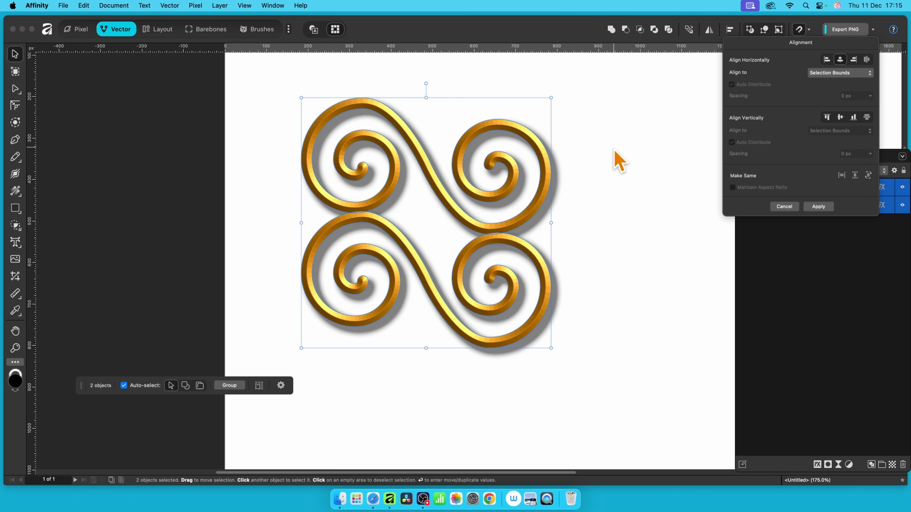
{"action": "left_click", "coordinate": [356, 96]}
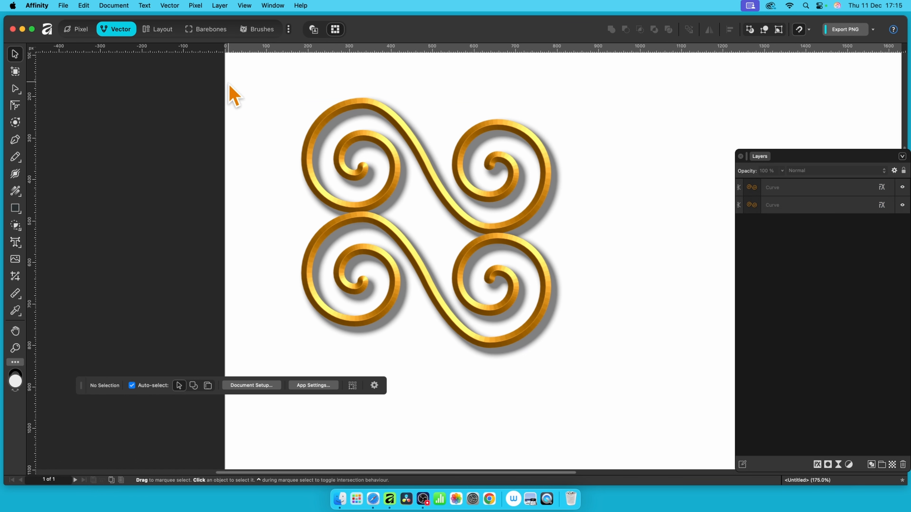
Merge the two spirals into one shape with the Add operation, then shrink it near the page's upper-left corner.
{"action": "left_click_drag", "start_coordinate": [298, 68], "coordinate": [615, 383]}
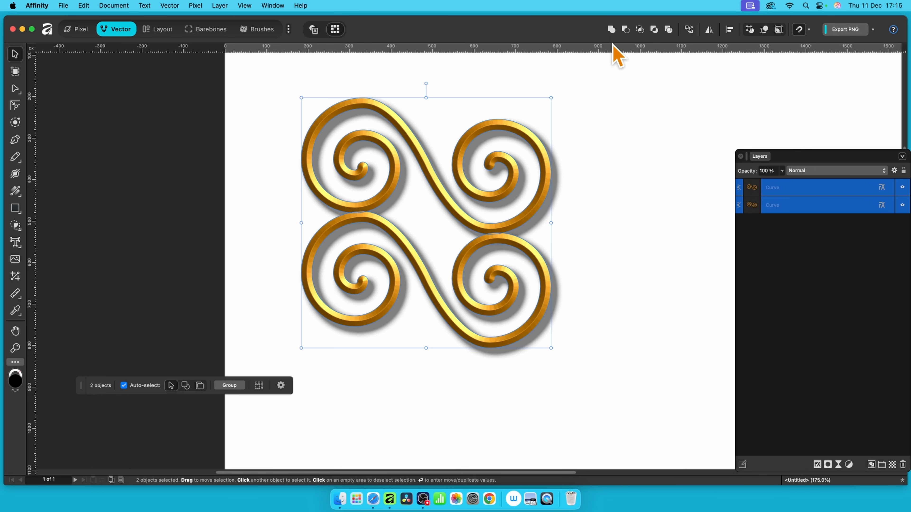
{"action": "left_click", "coordinate": [611, 29]}
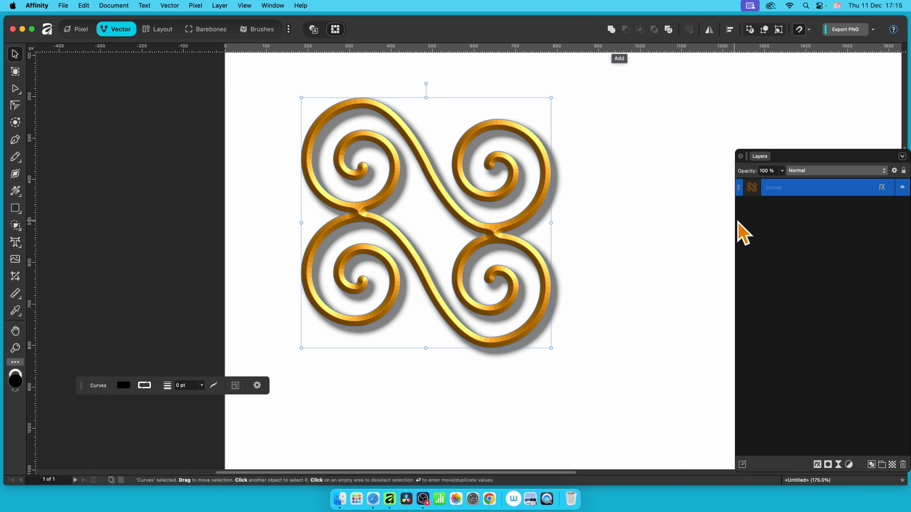
{"action": "left_click_drag", "start_coordinate": [802, 158], "coordinate": [783, 91]}
{"action": "left_click_drag", "start_coordinate": [530, 149], "coordinate": [482, 145]}
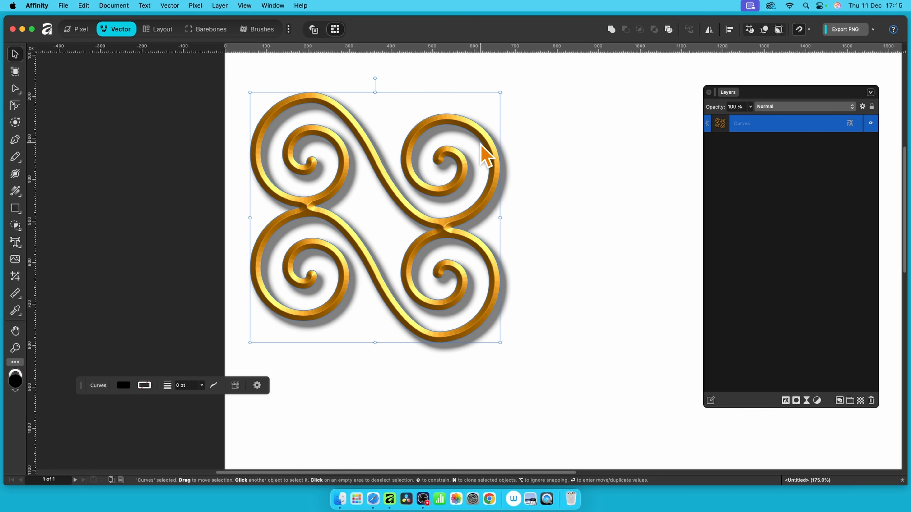
{"action": "left_click_drag", "start_coordinate": [499, 342], "coordinate": [445, 283]}
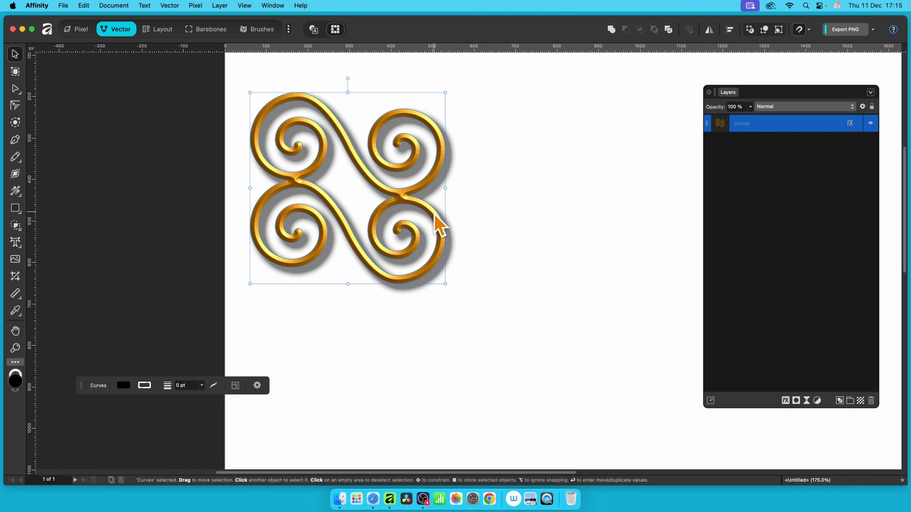
Place a duplicate of the merged shape overlapping its right side and slightly higher, and combine both with the Add operation.
{"action": "mouse_move", "coordinate": [435, 216]}
{"action": "left_mouse_down"}
{"action": "mouse_move", "coordinate": [612, 219]}
{"action": "mouse_move", "coordinate": [638, 236]}
{"action": "mouse_move", "coordinate": [624, 214]}
{"action": "mouse_move", "coordinate": [624, 169]}
{"action": "mouse_move", "coordinate": [611, 181]}
{"action": "left_mouse_up"}
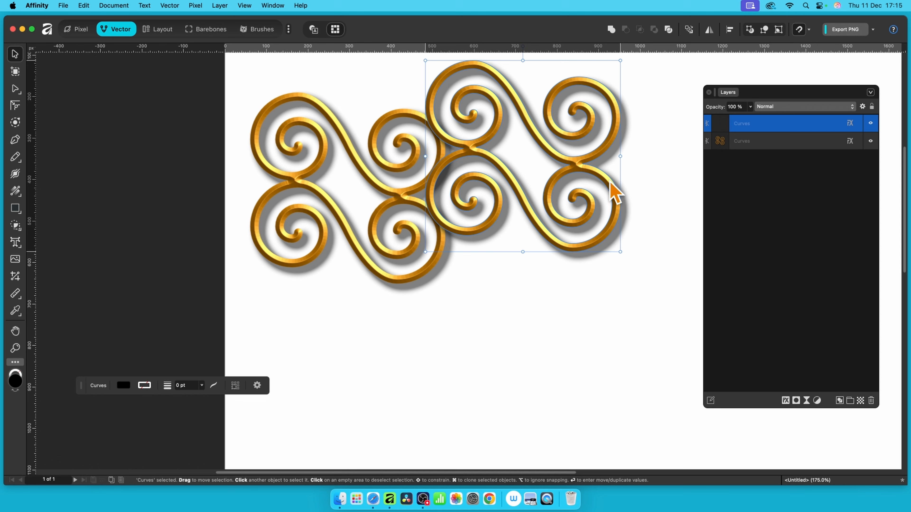
{"action": "left_click", "coordinate": [774, 142], "text": "shift"}
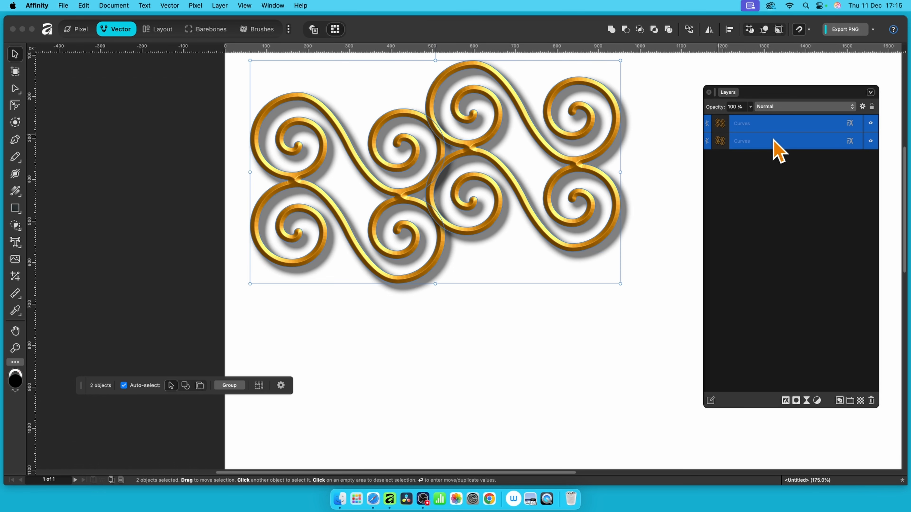
{"action": "left_click", "coordinate": [611, 30]}
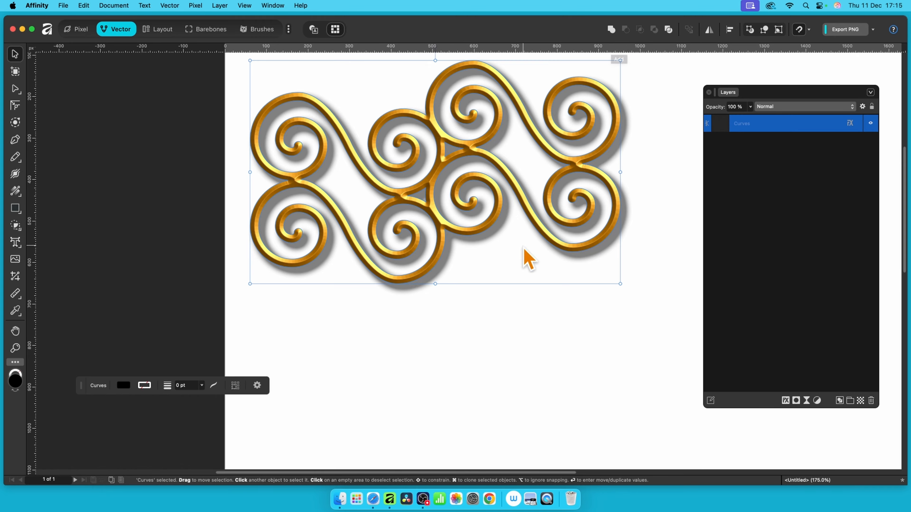
{"action": "mouse_move", "coordinate": [619, 283]}
{"action": "left_mouse_down"}
{"action": "mouse_move", "coordinate": [570, 254]}
{"action": "mouse_move", "coordinate": [611, 278]}
{"action": "left_mouse_up"}
{"action": "mouse_move", "coordinate": [573, 170]}
{"action": "left_mouse_down"}
{"action": "mouse_move", "coordinate": [488, 175]}
{"action": "mouse_move", "coordinate": [545, 156]}
{"action": "mouse_move", "coordinate": [647, 252]}
{"action": "mouse_move", "coordinate": [679, 269]}
{"action": "mouse_move", "coordinate": [638, 250]}
{"action": "mouse_move", "coordinate": [493, 322]}
{"action": "left_mouse_up"}
{"action": "left_click_drag", "start_coordinate": [594, 331], "coordinate": [697, 370]}
{"action": "key", "text": "super+z"}
{"action": "key", "text": "super+z"}
{"action": "key", "text": "super+z"}
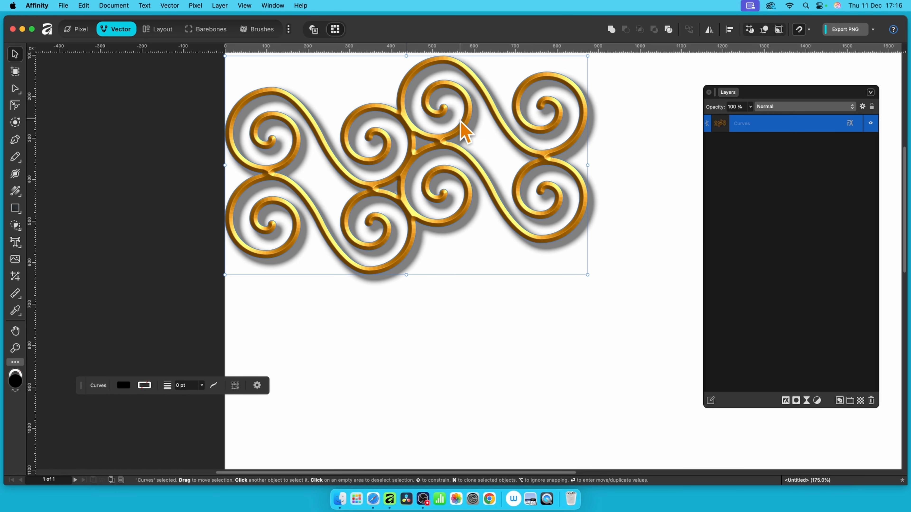
Move the combined ornament inward, away from the page's left and top edges.
{"action": "left_click_drag", "start_coordinate": [480, 95], "coordinate": [524, 124]}
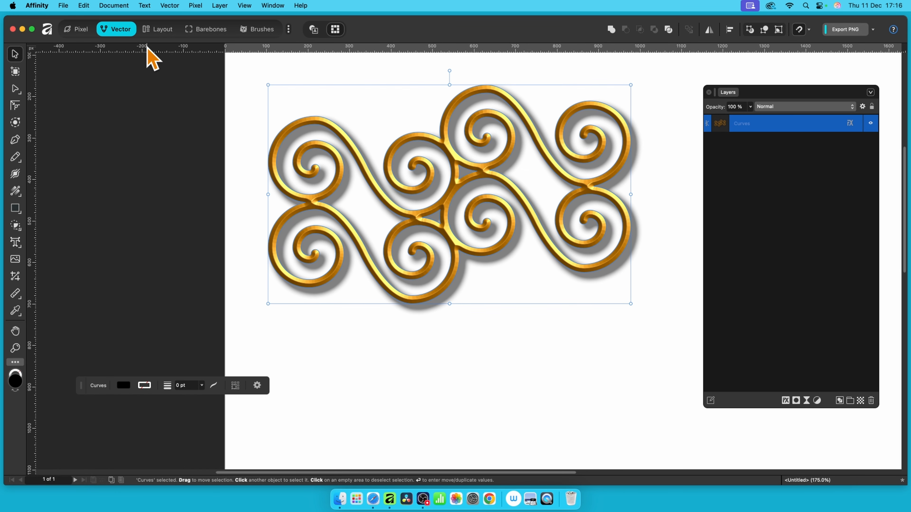
Try to create a pattern layer from the combined ornament and test it by resizing.
{"action": "left_click", "coordinate": [81, 30]}
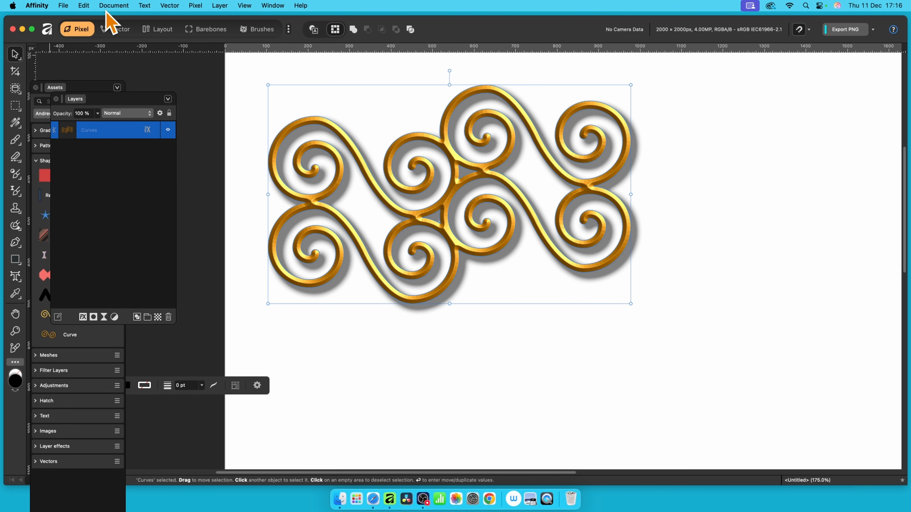
{"action": "left_click", "coordinate": [195, 5]}
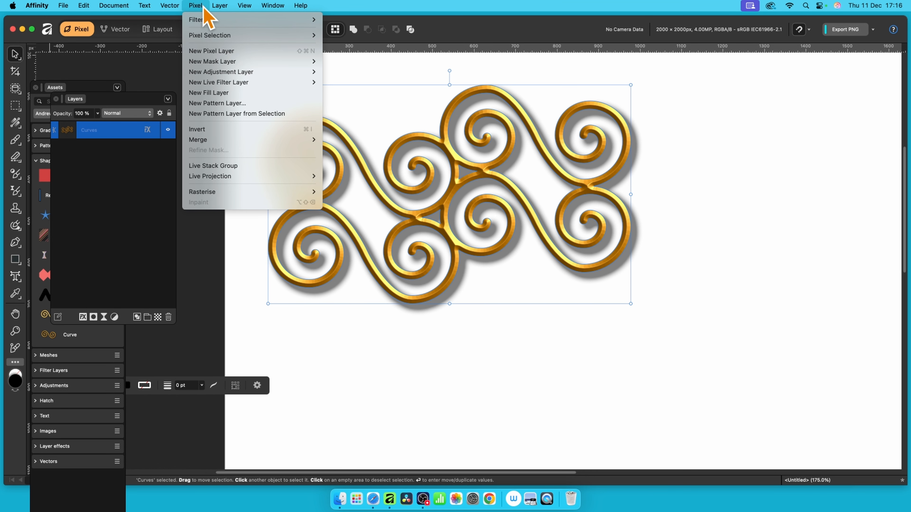
{"action": "left_click", "coordinate": [222, 115]}
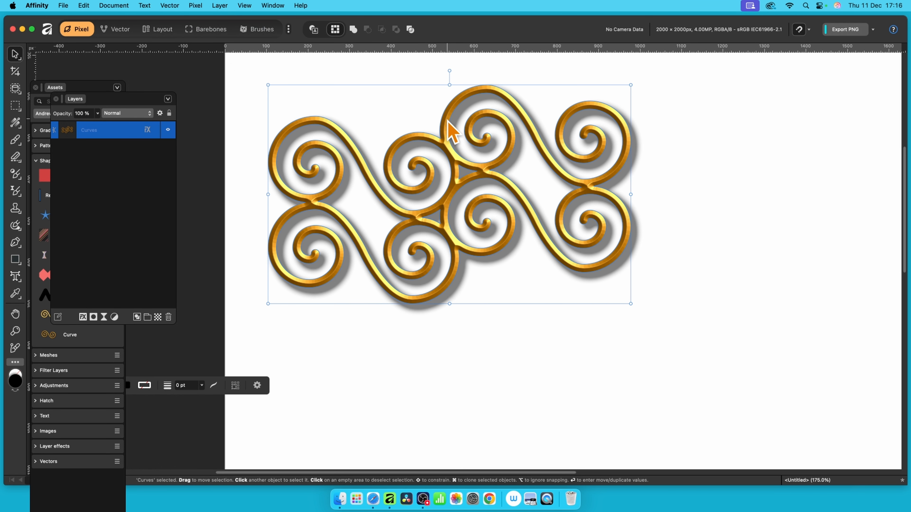
{"action": "left_click_drag", "start_coordinate": [268, 85], "coordinate": [340, 127]}
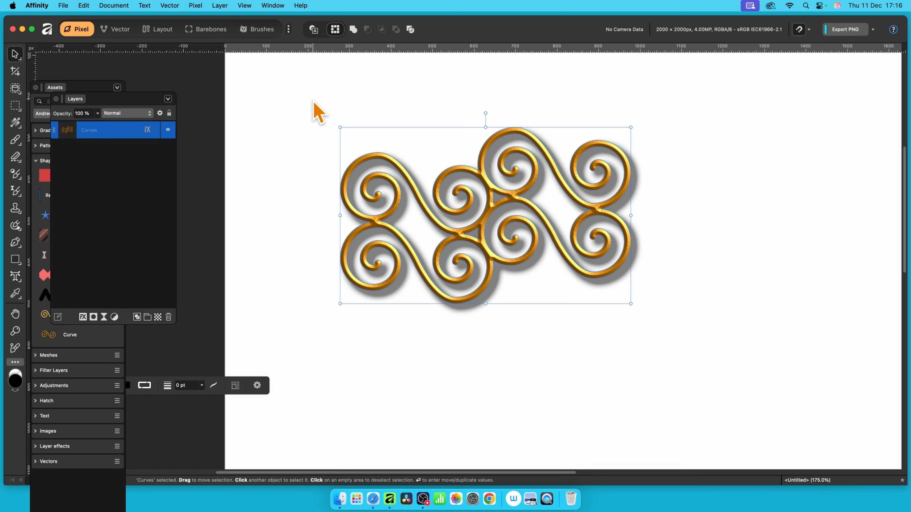
{"action": "key", "text": "super+z"}
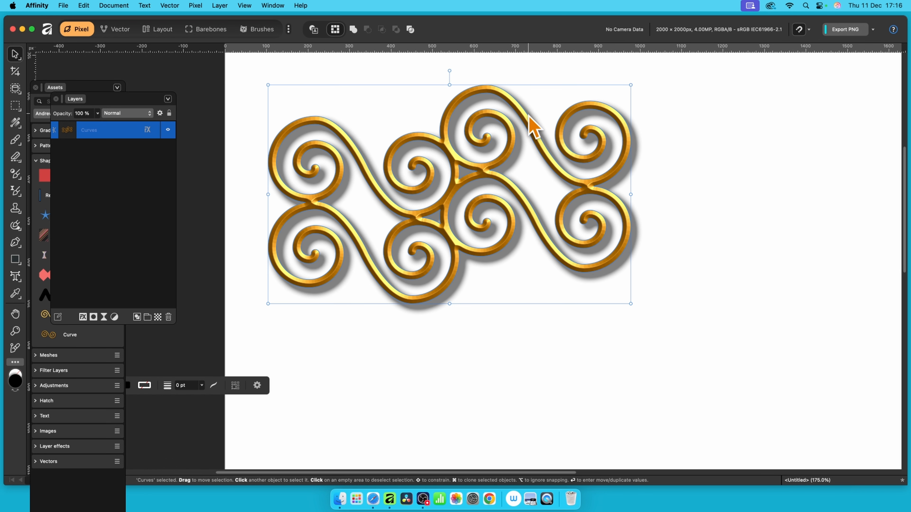
Create a slightly offset, overlapping copy of the ornament and rasterise it with Preserve layer FX turned off.
{"action": "left_click_drag", "start_coordinate": [534, 133], "coordinate": [575, 142]}
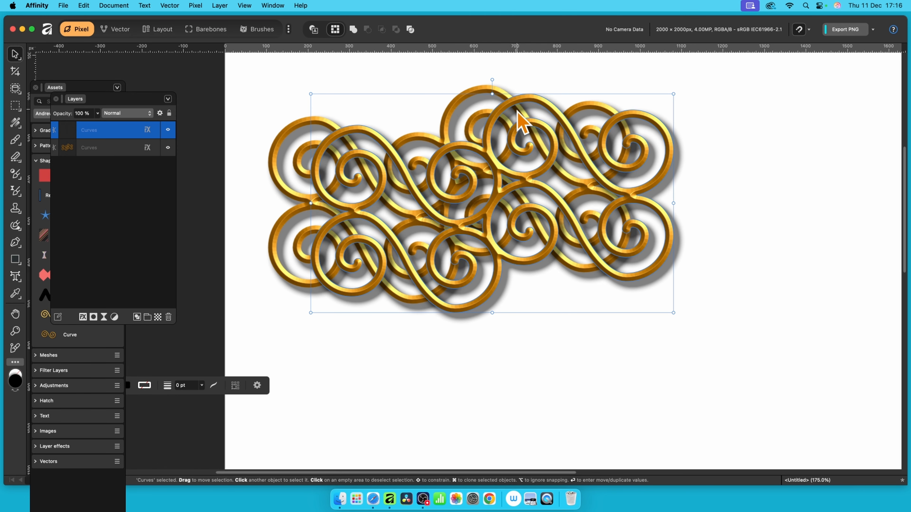
{"action": "left_click", "coordinate": [203, 6]}
{"action": "mouse_move", "coordinate": [235, 195]}
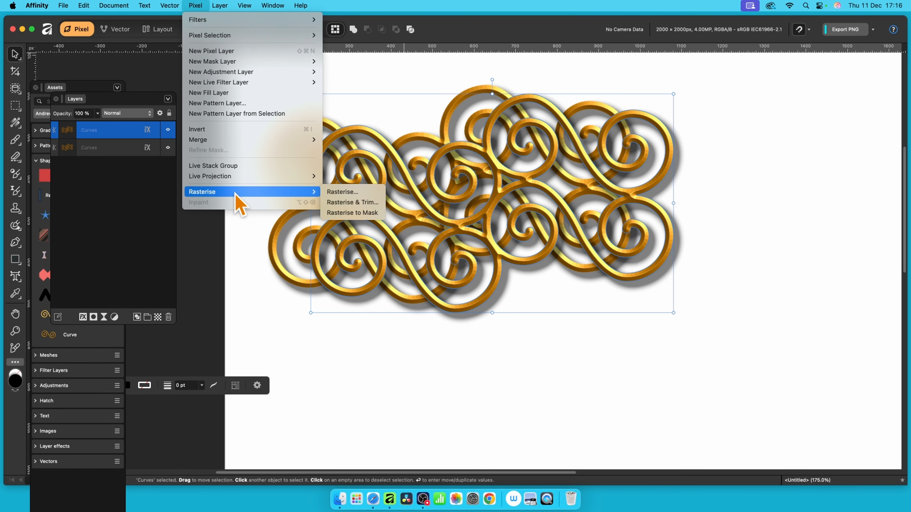
{"action": "left_click", "coordinate": [376, 193]}
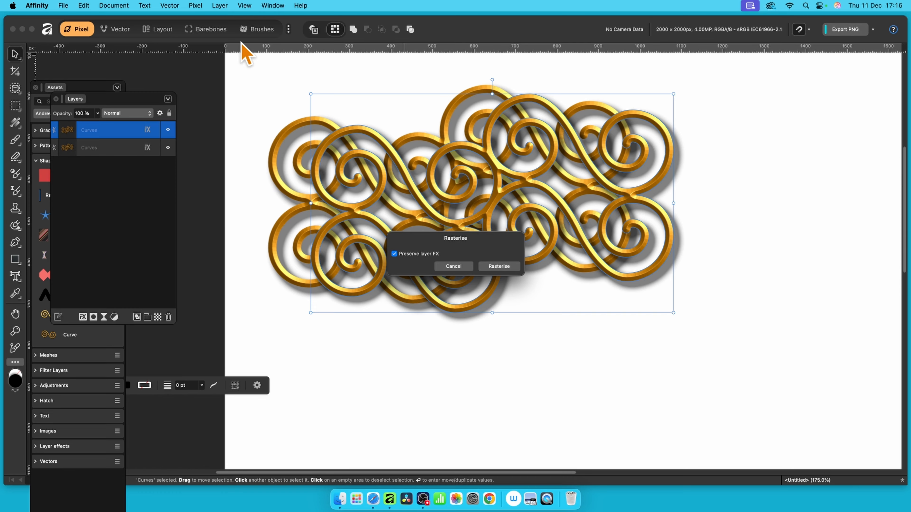
{"action": "left_click", "coordinate": [412, 255]}
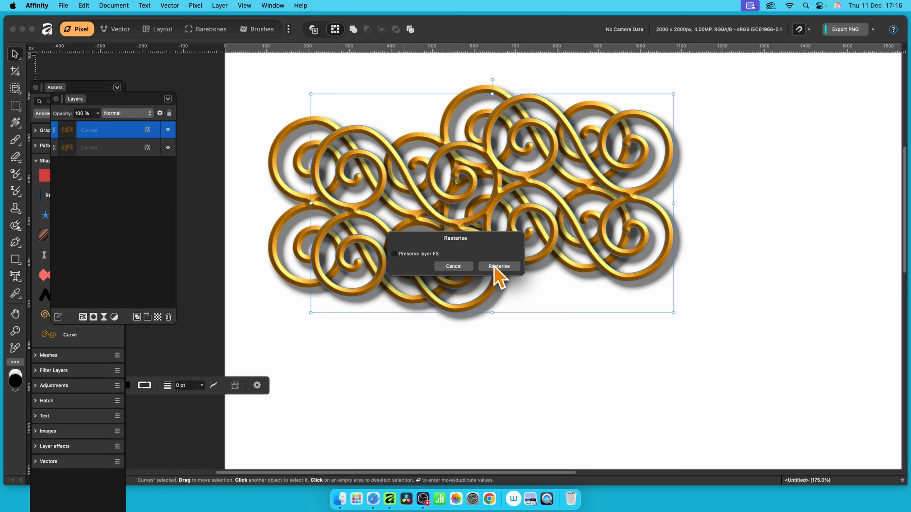
{"action": "left_click", "coordinate": [499, 266]}
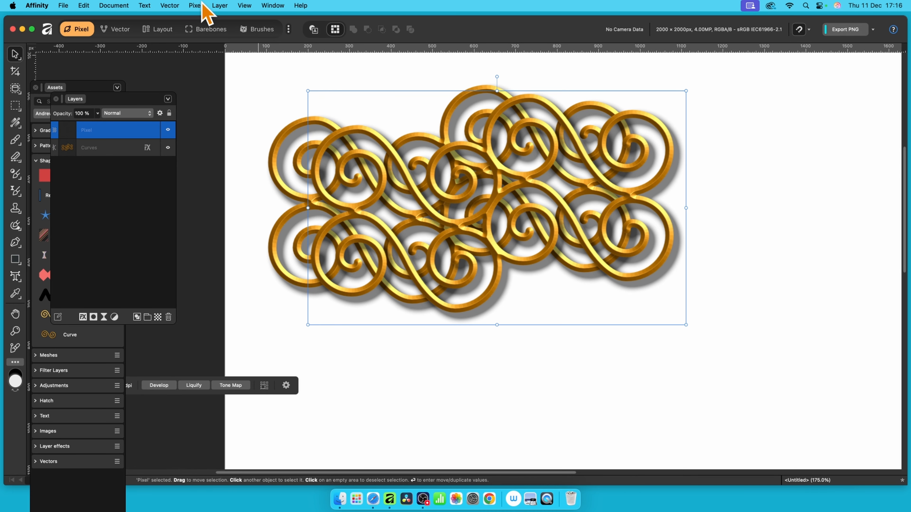
Create a pattern layer from the rasterised ornament and hide the Pixel and Curves layers beneath it.
{"action": "left_click", "coordinate": [194, 5]}
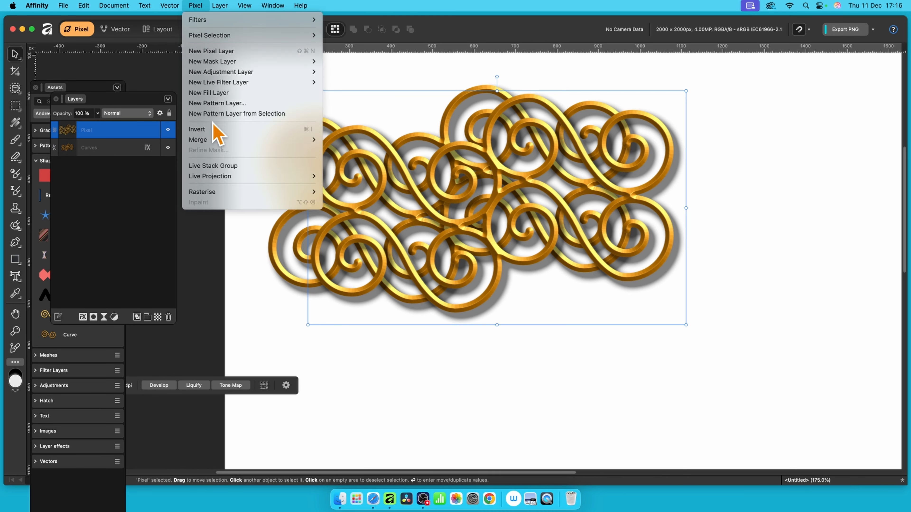
{"action": "left_click", "coordinate": [218, 113]}
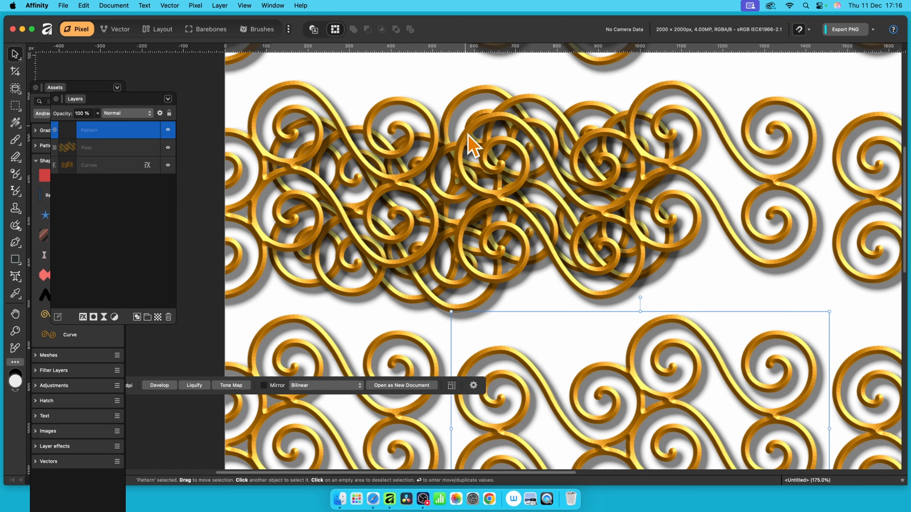
{"action": "left_click_drag", "start_coordinate": [511, 121], "coordinate": [612, 169]}
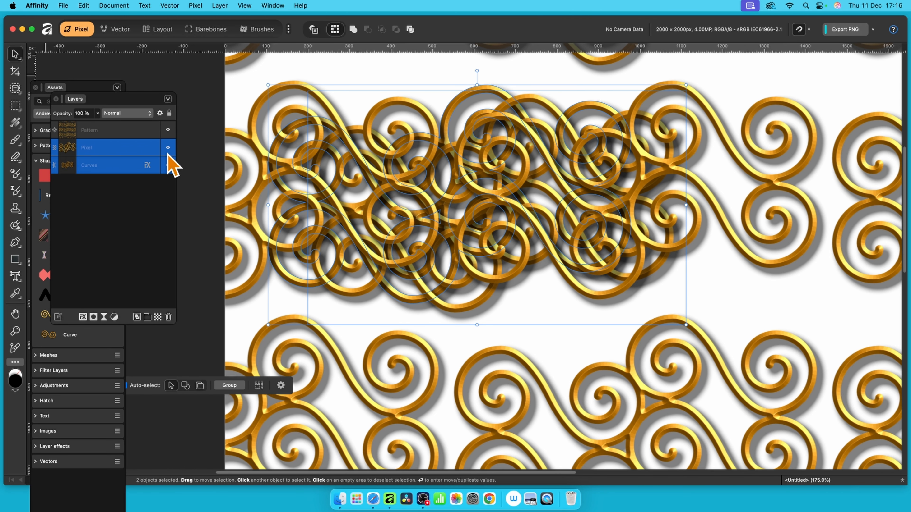
{"action": "left_click", "coordinate": [168, 148]}
{"action": "left_click", "coordinate": [169, 168]}
{"action": "key", "text": "super+z"}
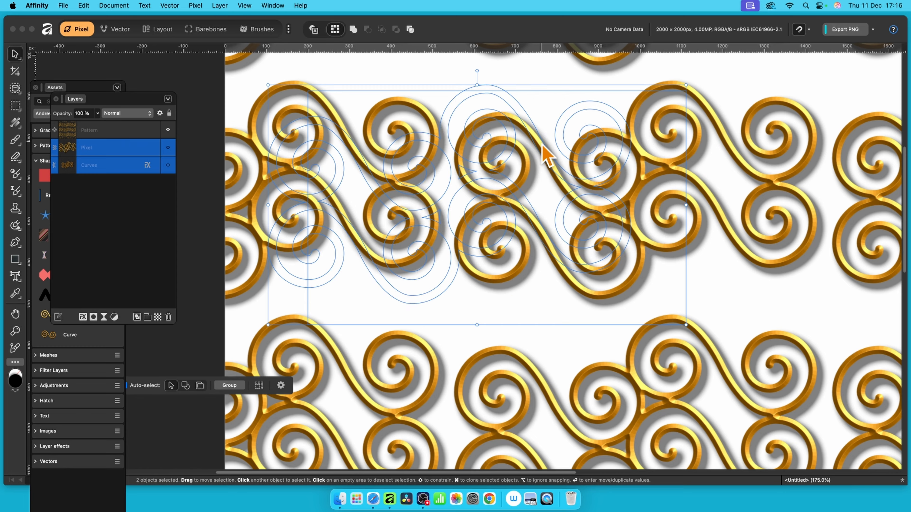
Shift the ornament pattern across the page and scale its tile down by a corner.
{"action": "left_click_drag", "start_coordinate": [723, 143], "coordinate": [683, 305]}
{"action": "left_click", "coordinate": [616, 319]}
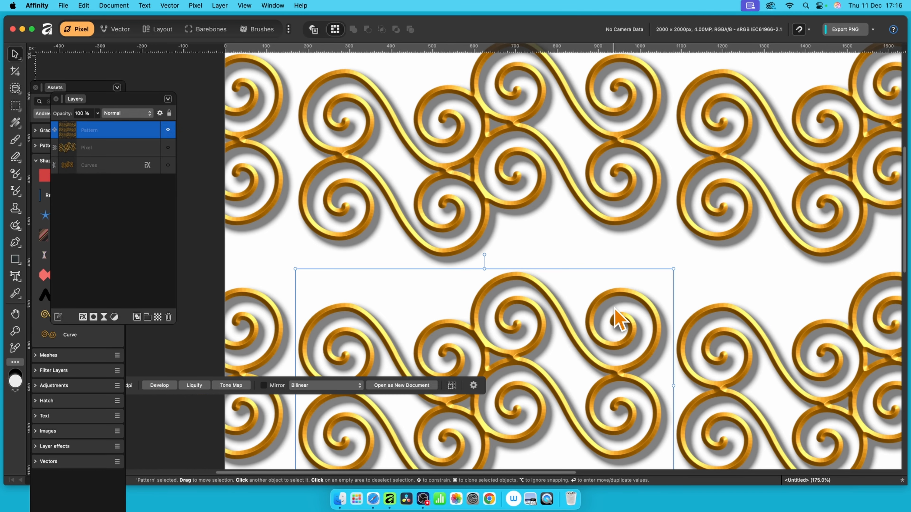
{"action": "left_click_drag", "start_coordinate": [673, 268], "coordinate": [526, 245]}
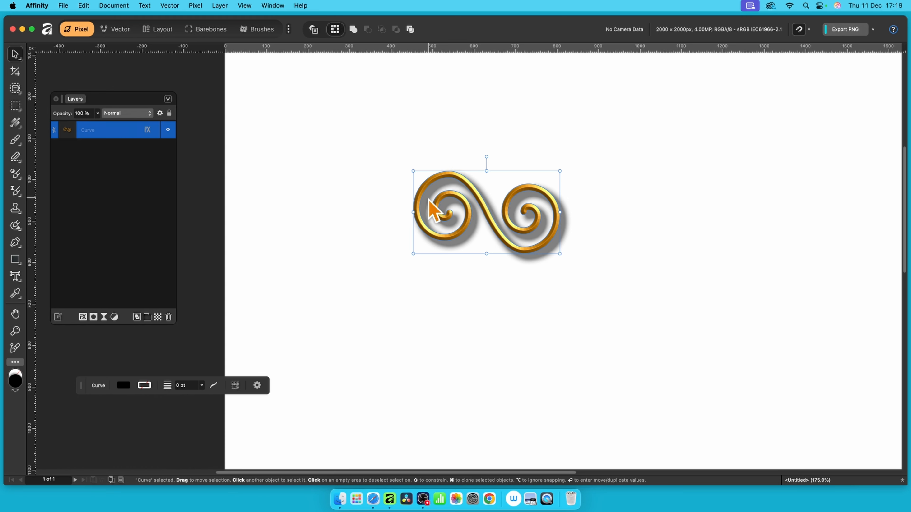
Stand the single double spiral upright higher on the page and, with Enable Transform Origin on, place its origin just below the lower end.
{"action": "left_click_drag", "start_coordinate": [486, 156], "coordinate": [571, 204]}
{"action": "left_click_drag", "start_coordinate": [512, 207], "coordinate": [518, 149]}
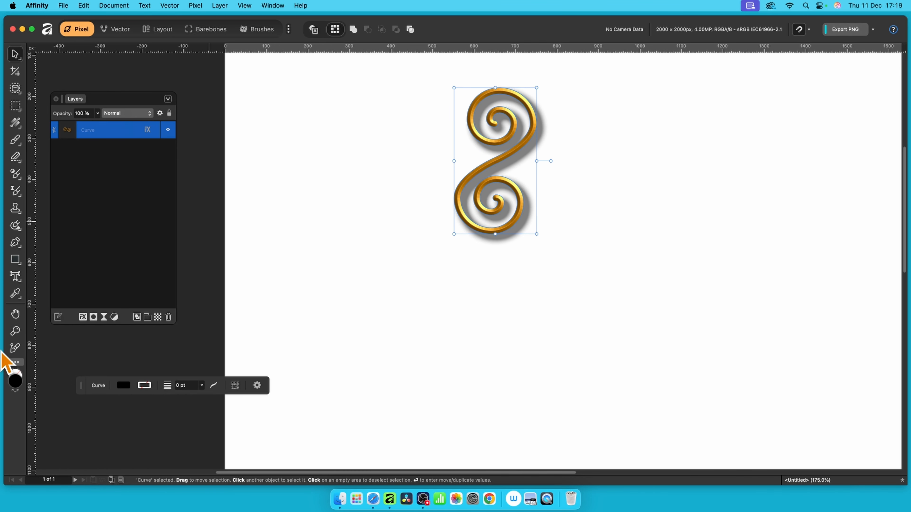
{"action": "left_click", "coordinate": [257, 385]}
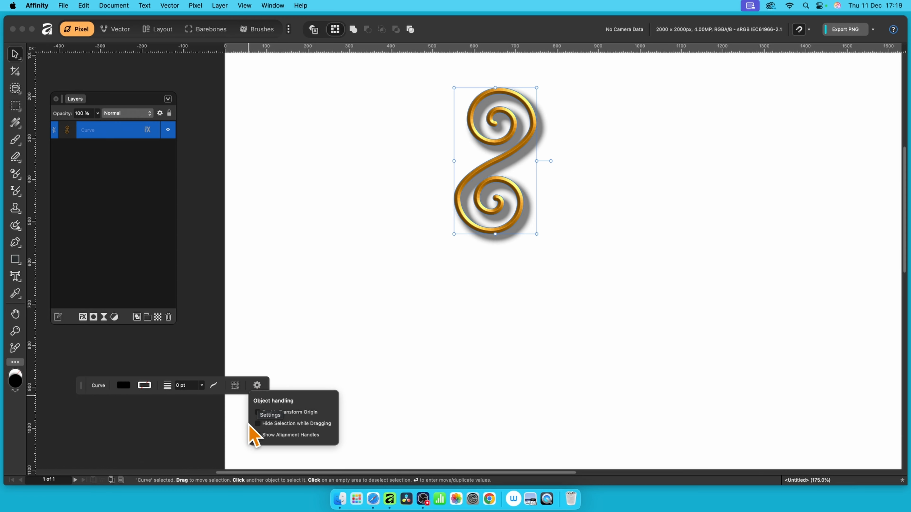
{"action": "left_click", "coordinate": [258, 413]}
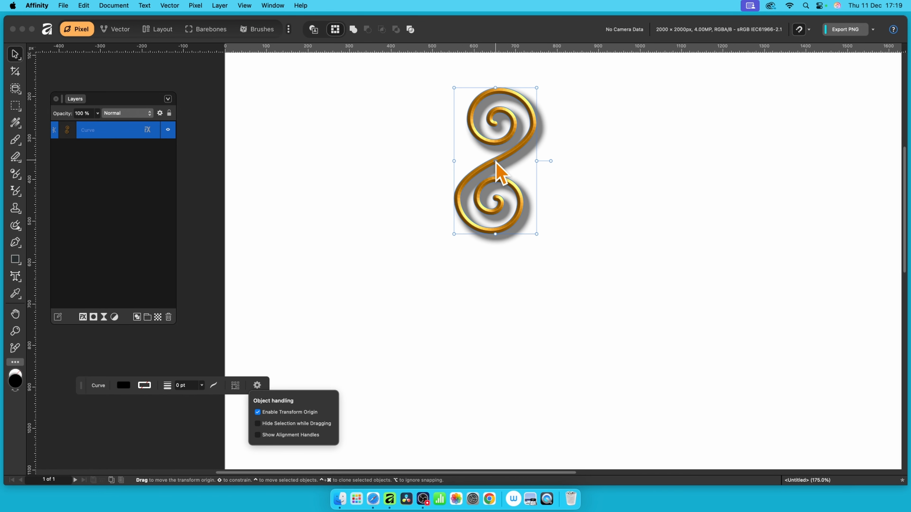
{"action": "left_click", "coordinate": [497, 162]}
{"action": "left_click_drag", "start_coordinate": [499, 188], "coordinate": [497, 251]}
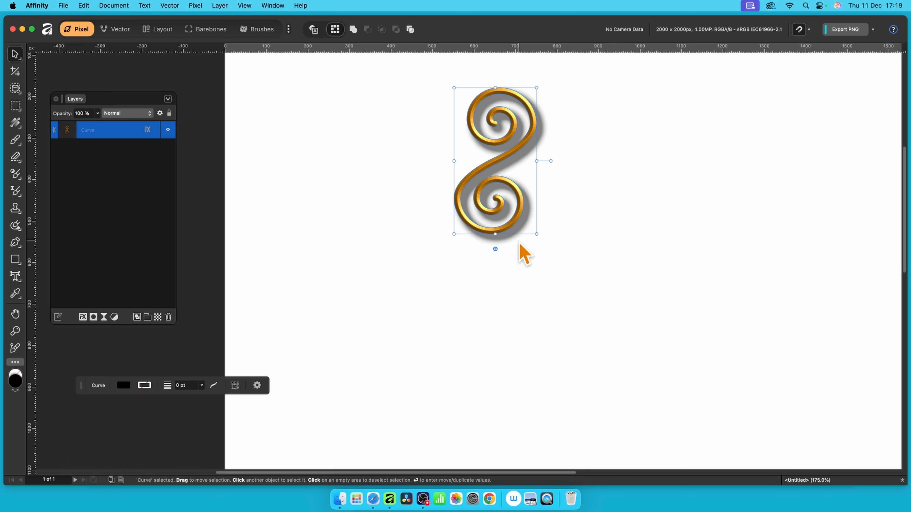
{"action": "left_click", "coordinate": [257, 386]}
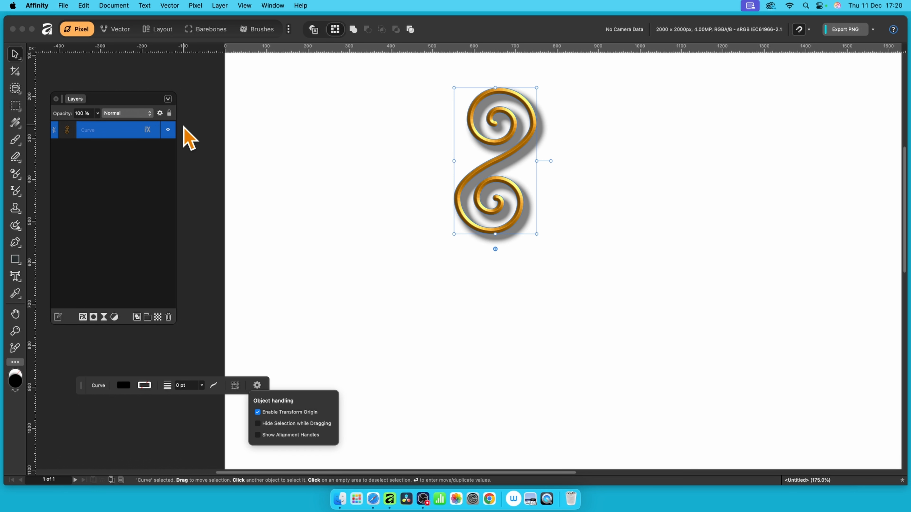
Set up a Move / Duplicate of the spiral with Duplicate enabled, 15 copies and a 10° rotation.
{"action": "key", "text": "Return"}
{"action": "left_click_drag", "start_coordinate": [624, 98], "coordinate": [343, 118]}
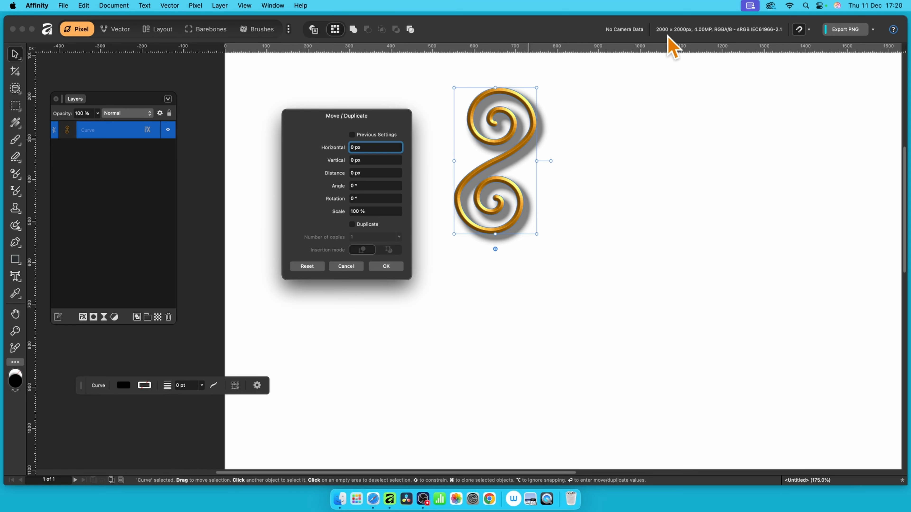
{"action": "left_click", "coordinate": [352, 225]}
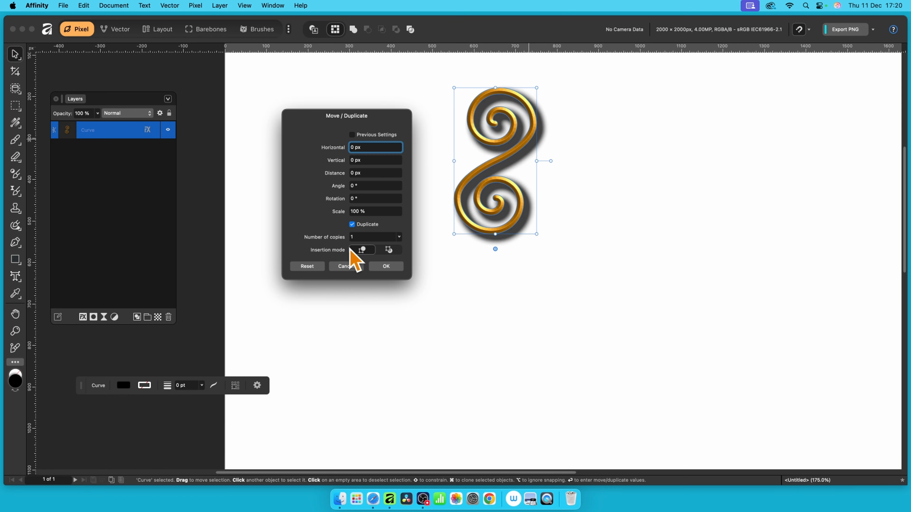
{"action": "left_click_drag", "start_coordinate": [338, 237], "coordinate": [346, 238]}
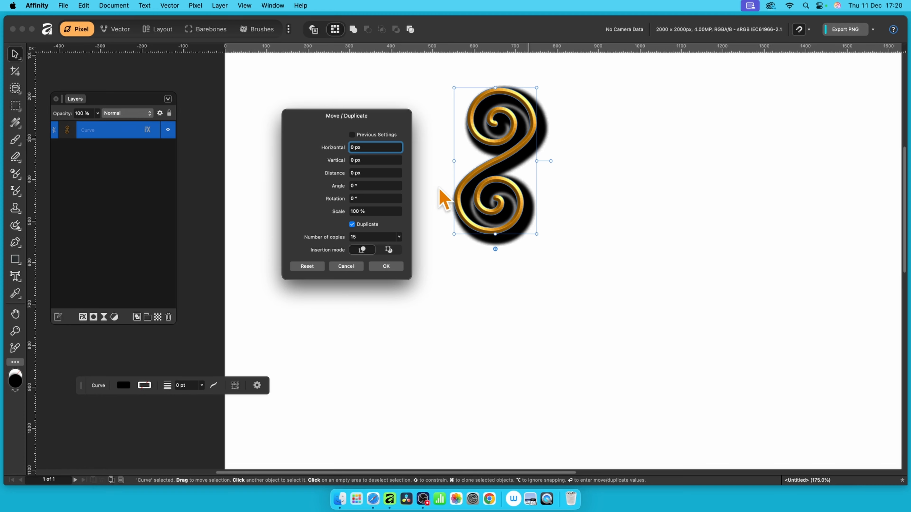
{"action": "left_click", "coordinate": [355, 198]}
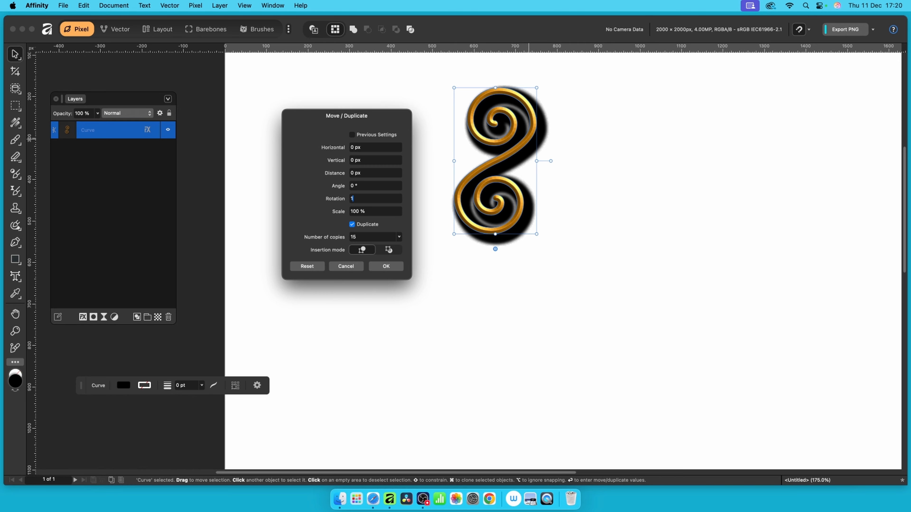
{"action": "key", "text": "Tab"}
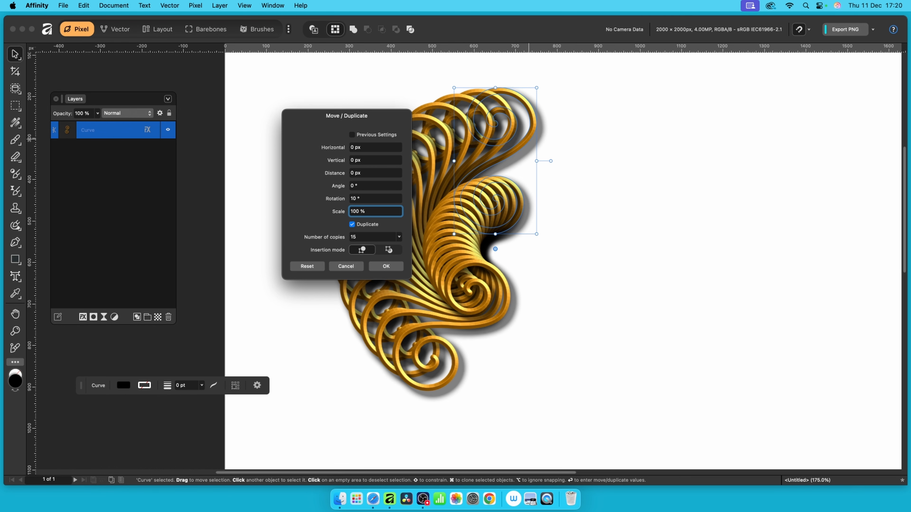
Raise the number of copies to 36 and reduce it to 35 to complete the ring without covering the original.
{"action": "left_click_drag", "start_coordinate": [361, 123], "coordinate": [246, 95]}
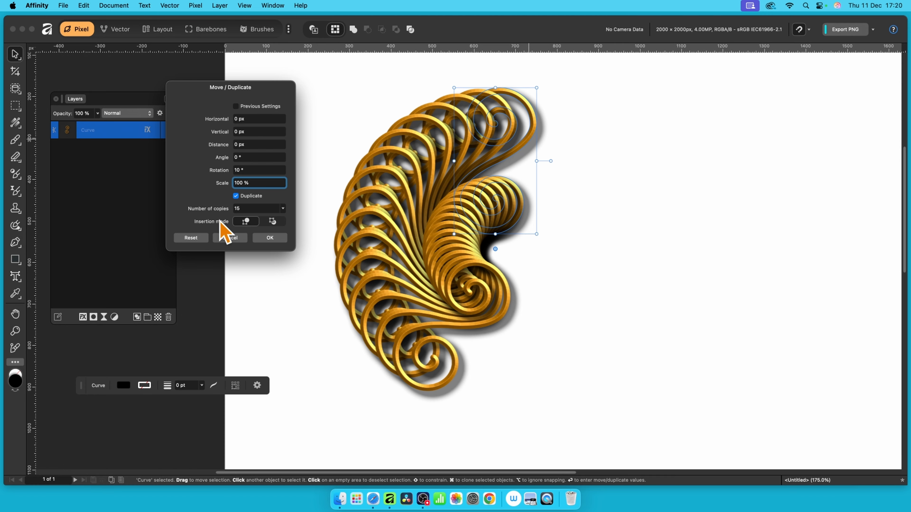
{"action": "left_click_drag", "start_coordinate": [217, 212], "coordinate": [226, 214]}
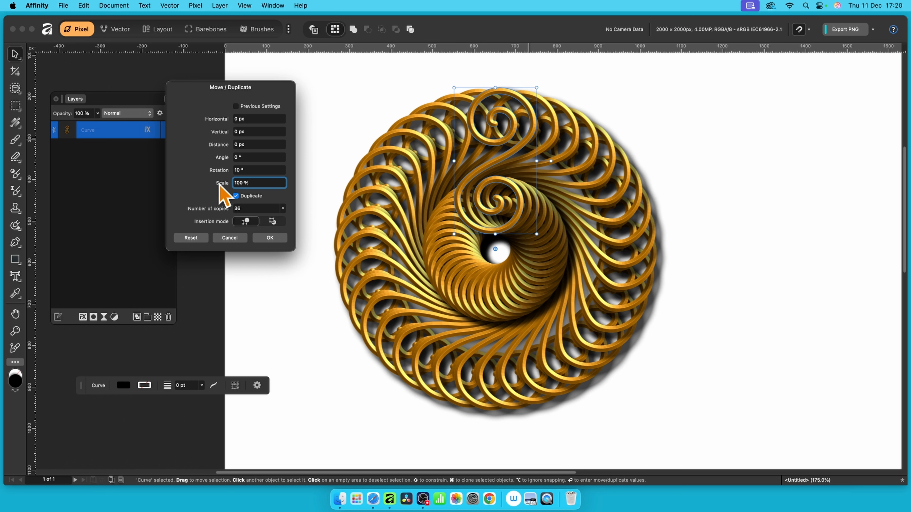
{"action": "left_click_drag", "start_coordinate": [224, 209], "coordinate": [223, 210]}
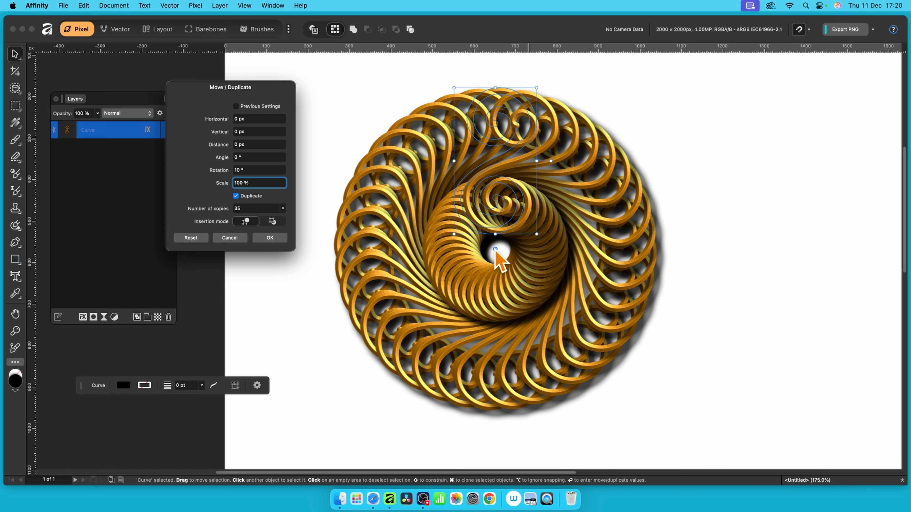
Try the transform origin well outside the spiral, settle it at the centre of the lower curl, and apply the duplication.
{"action": "left_click_drag", "start_coordinate": [495, 249], "coordinate": [607, 282]}
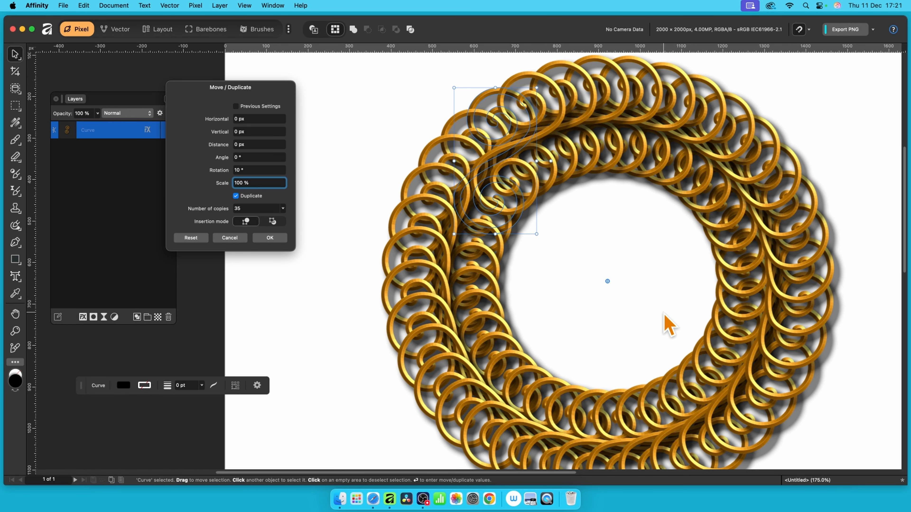
{"action": "left_click_drag", "start_coordinate": [607, 281], "coordinate": [497, 200]}
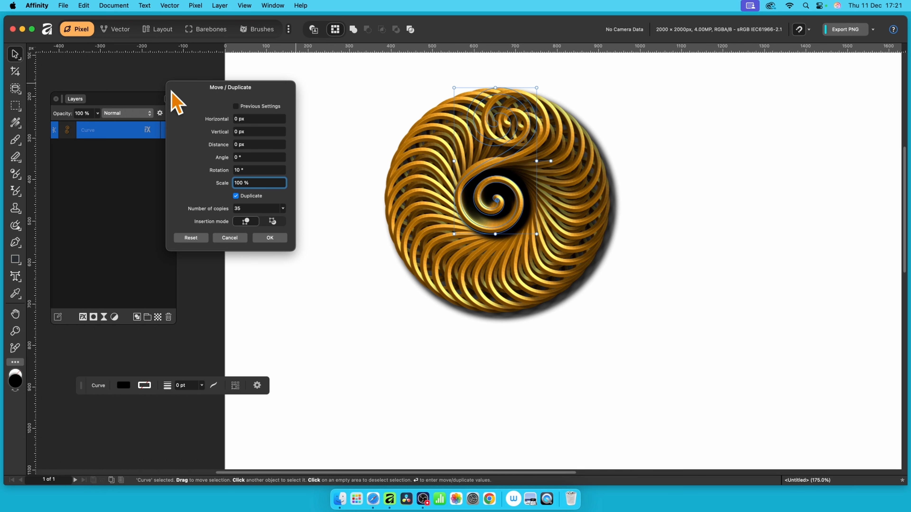
{"action": "left_click", "coordinate": [273, 240]}
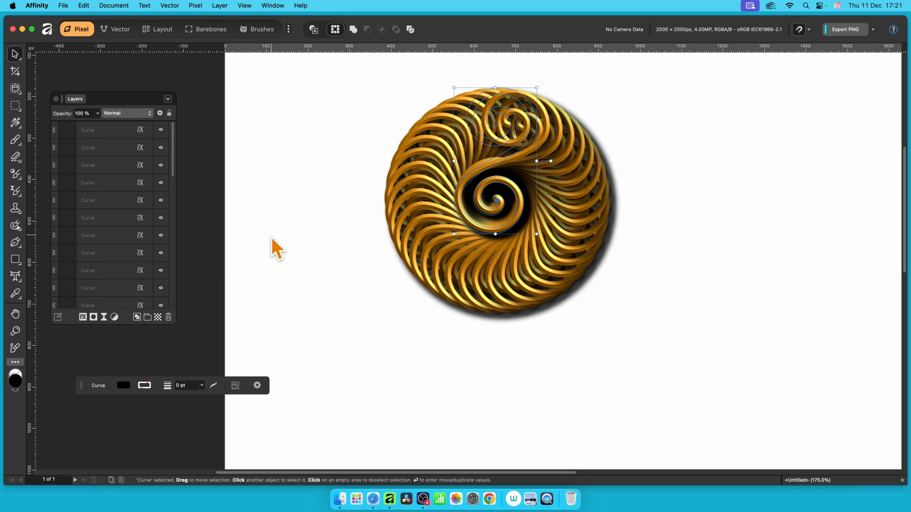
Select all 36 curves of the circular ornament and group them.
{"action": "left_click", "coordinate": [410, 104]}
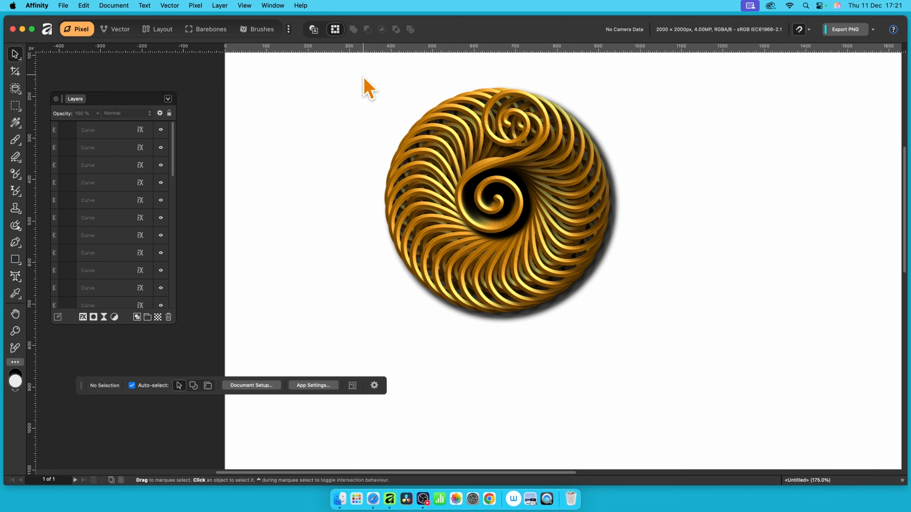
{"action": "left_click_drag", "start_coordinate": [360, 69], "coordinate": [701, 343]}
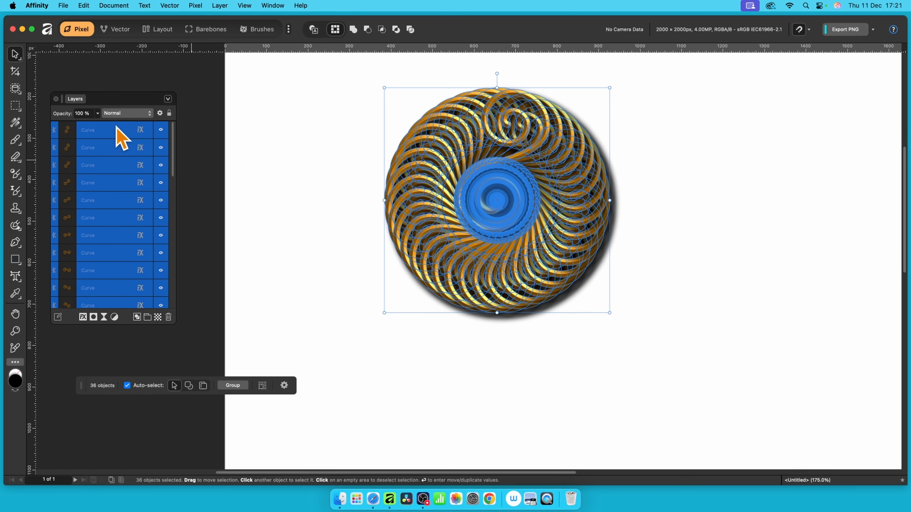
{"action": "right_click", "coordinate": [94, 141]}
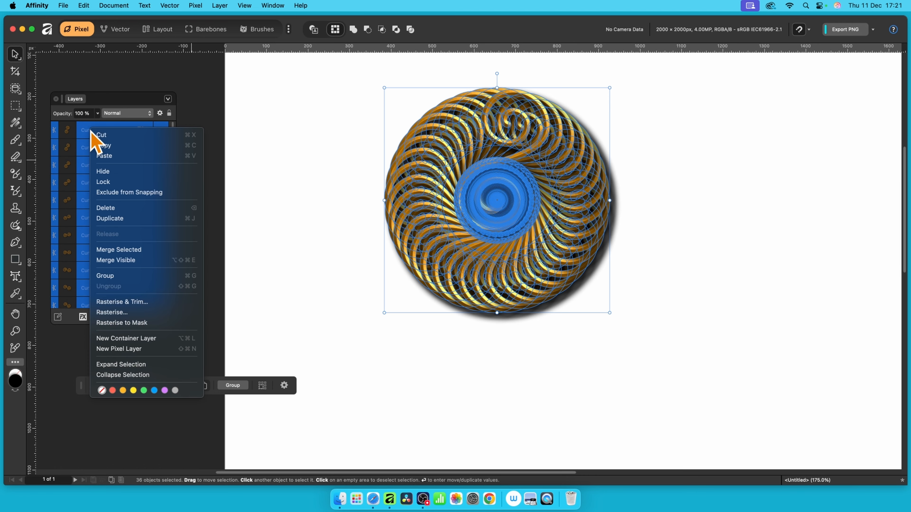
{"action": "left_click", "coordinate": [112, 277]}
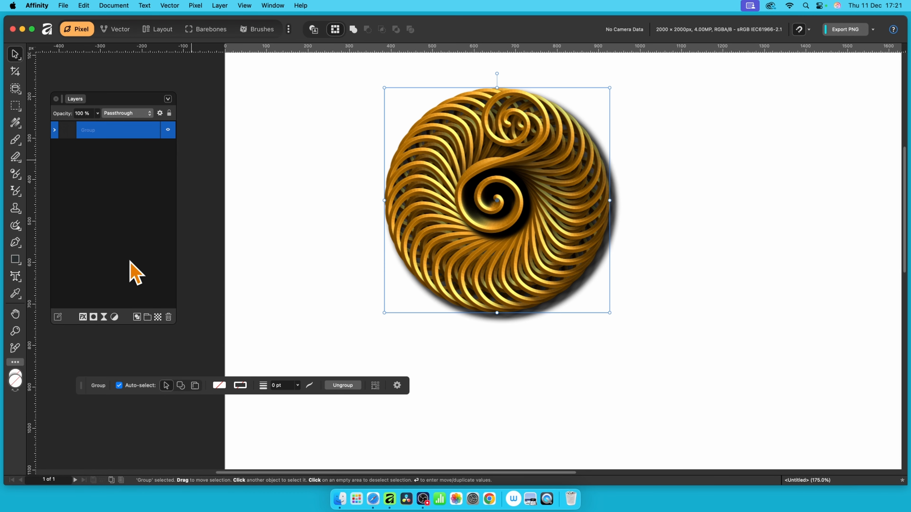